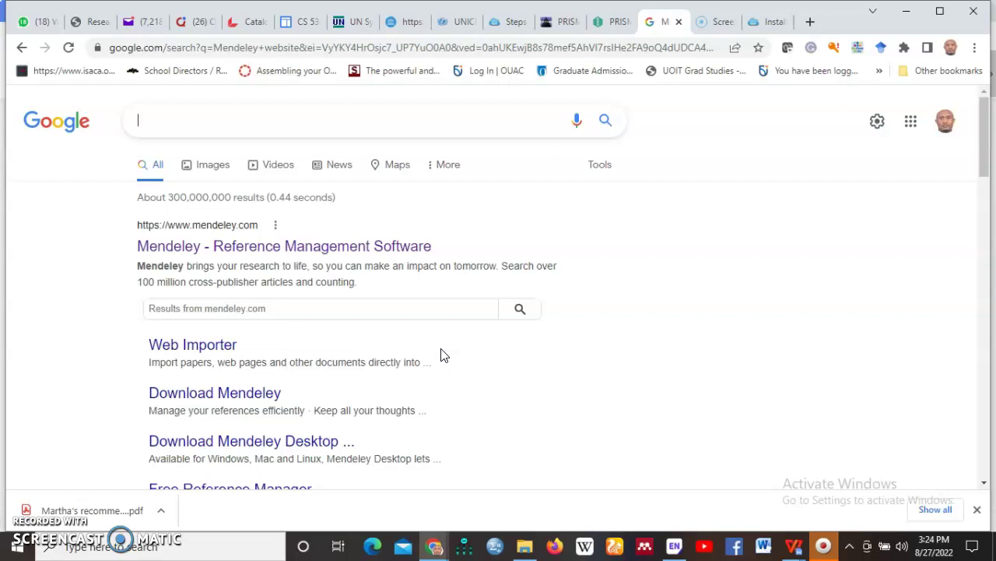
- Search Google for 'mendeley desktop' by typing 'Mend' and picking the suggestion
click(465, 360)
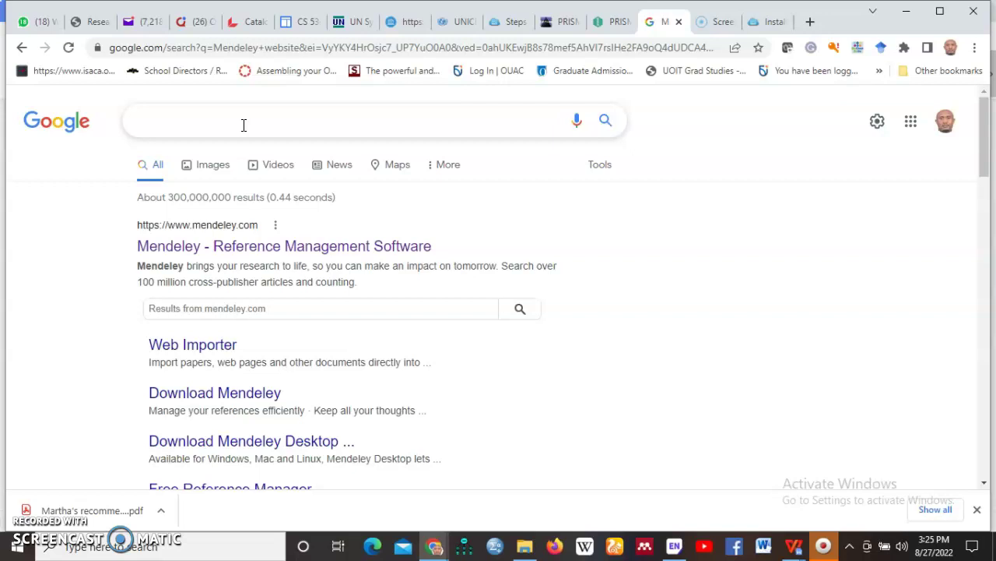
click(178, 120)
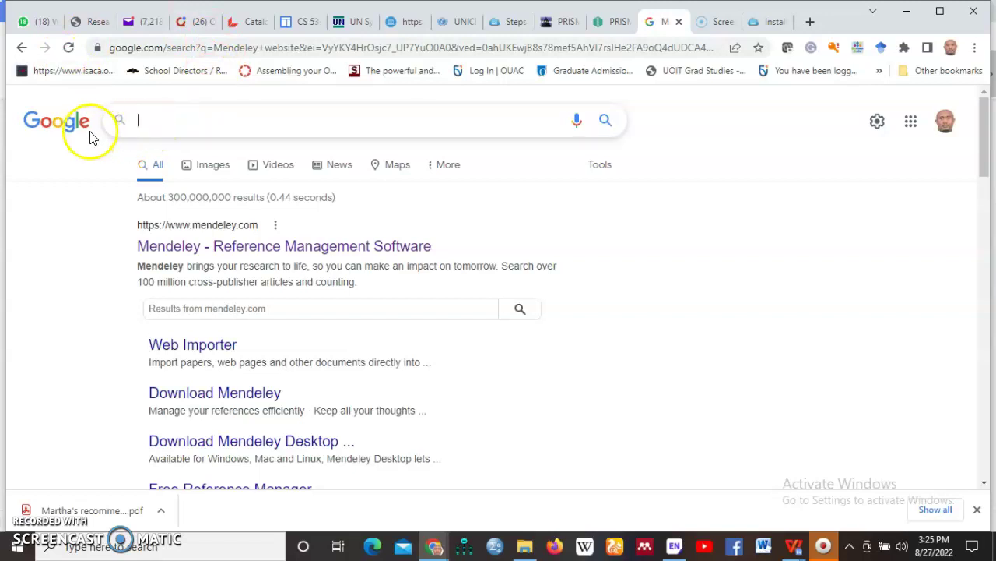
click(138, 124)
text(Mend)
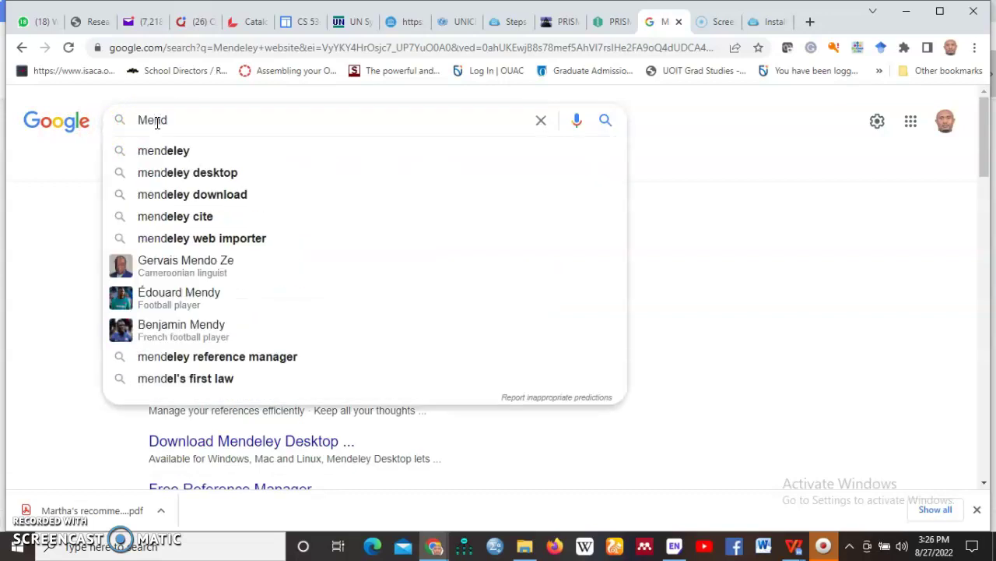
click(189, 172)
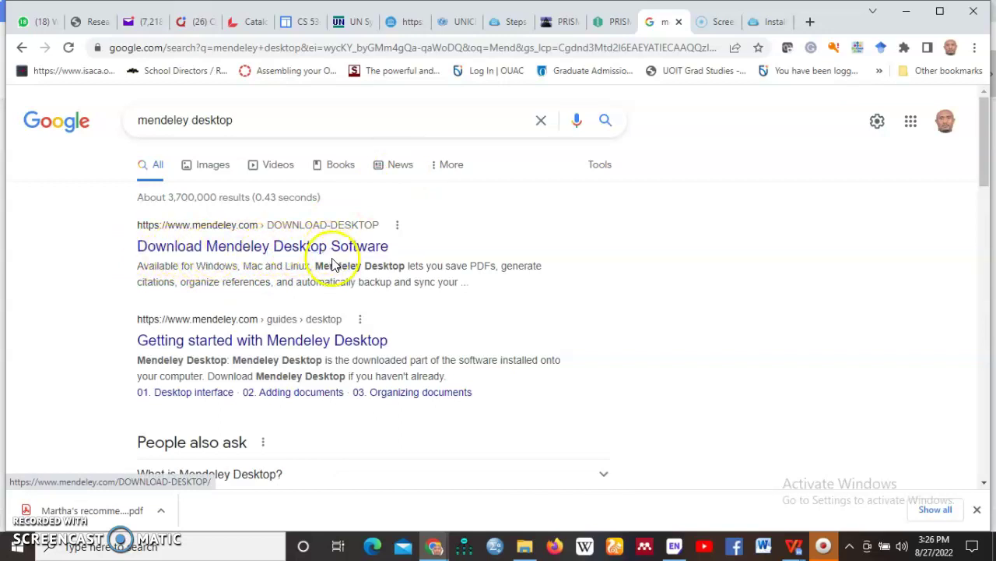
- Look over the results and bring up options for the Download Mendeley Desktop Software result
scroll(334, 264, down, 5)
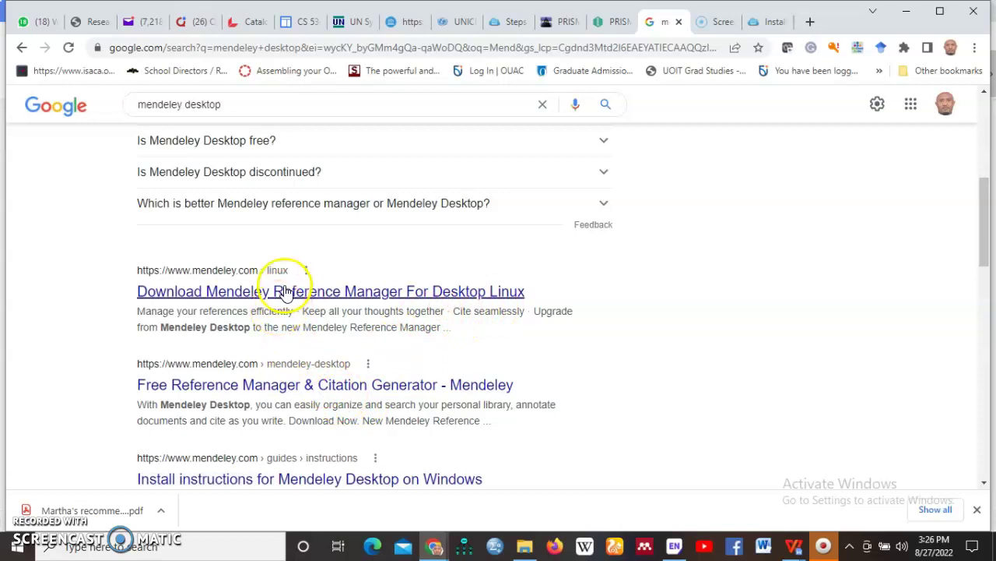
scroll(255, 303, up, 5)
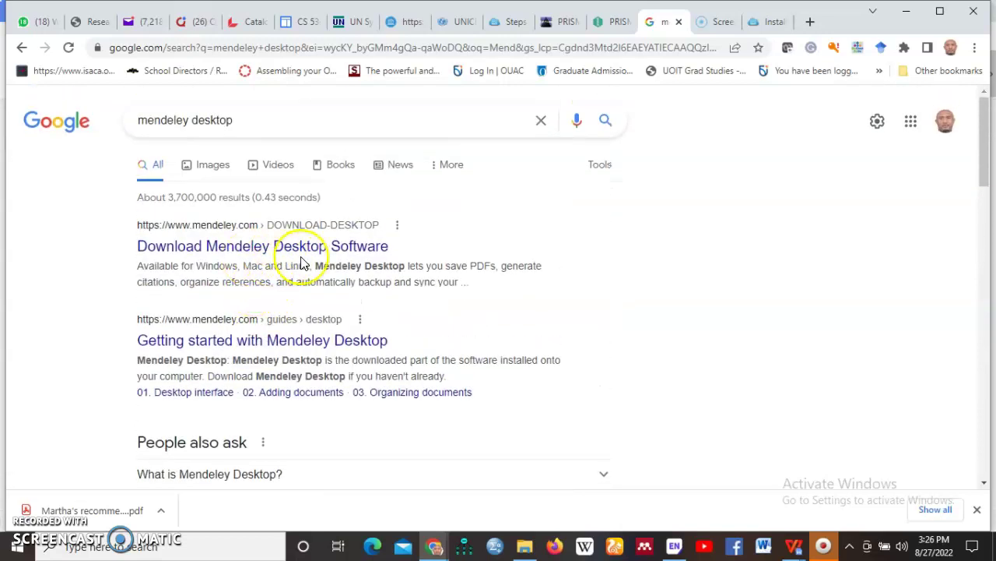
scroll(333, 391, down, 3)
scroll(332, 391, down, 2)
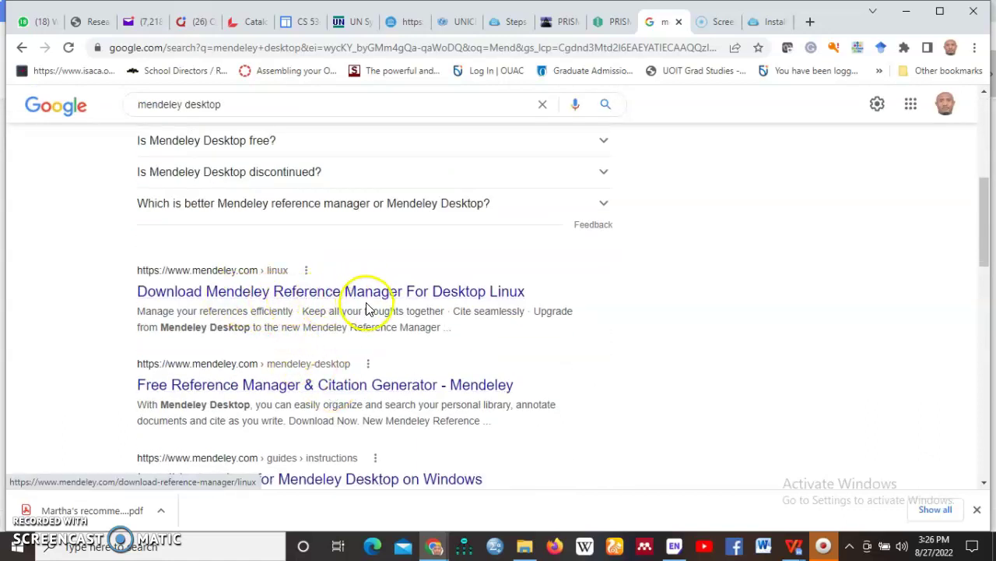
scroll(370, 307, up, 4)
scroll(373, 306, up, 1)
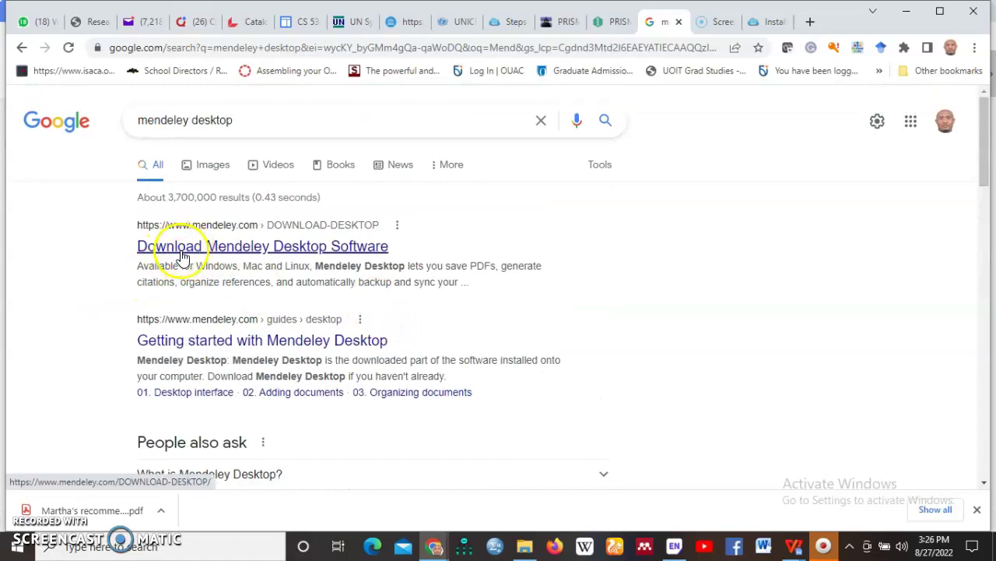
right_click(217, 250)
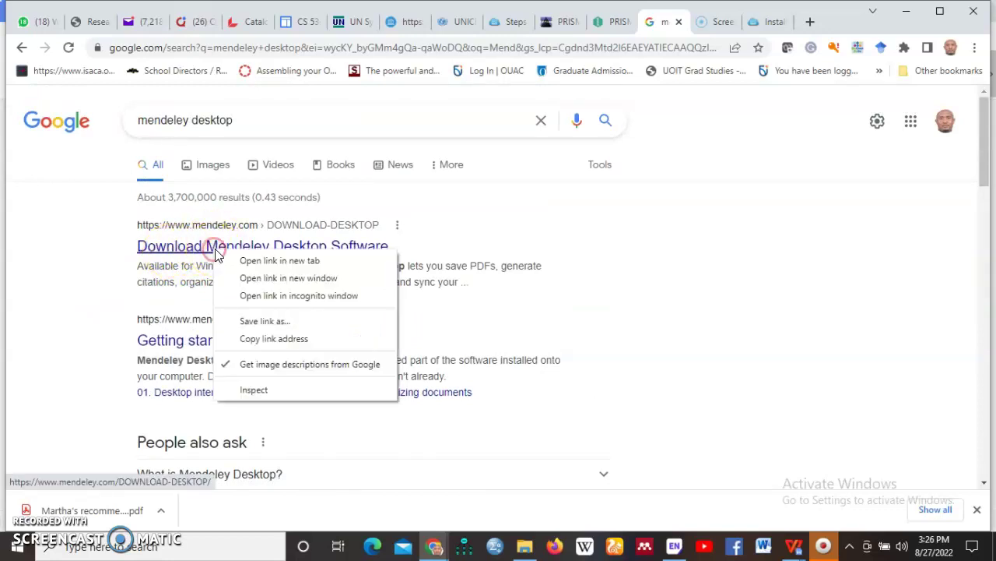
- Open the Mendeley download page in a new tab and start the Windows download
click(257, 261)
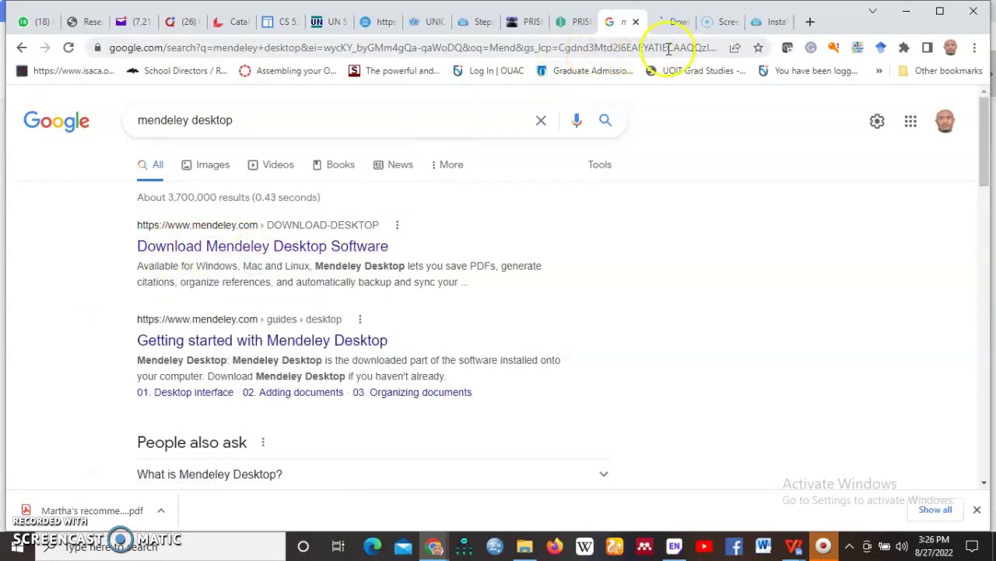
click(672, 23)
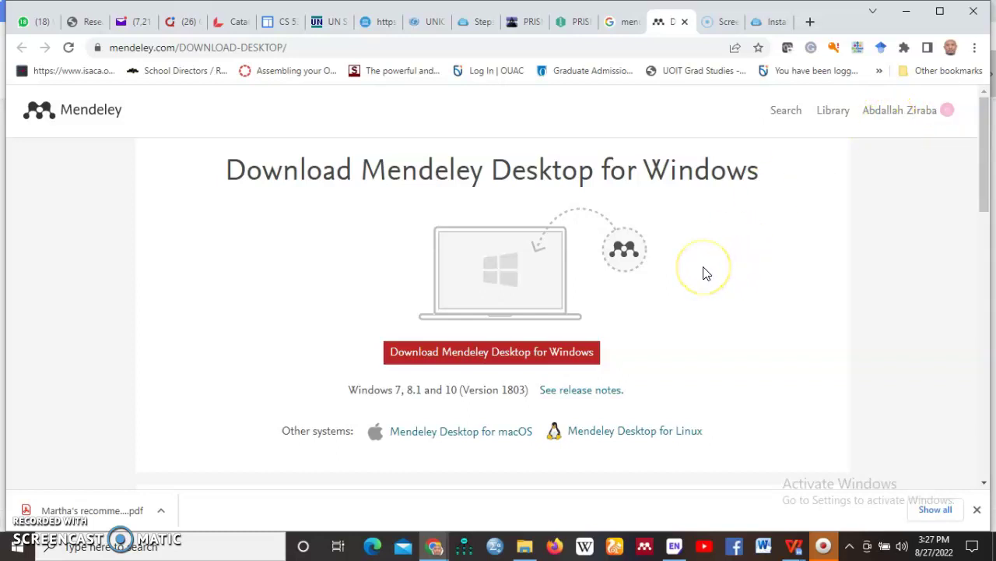
scroll(685, 285, down, 2)
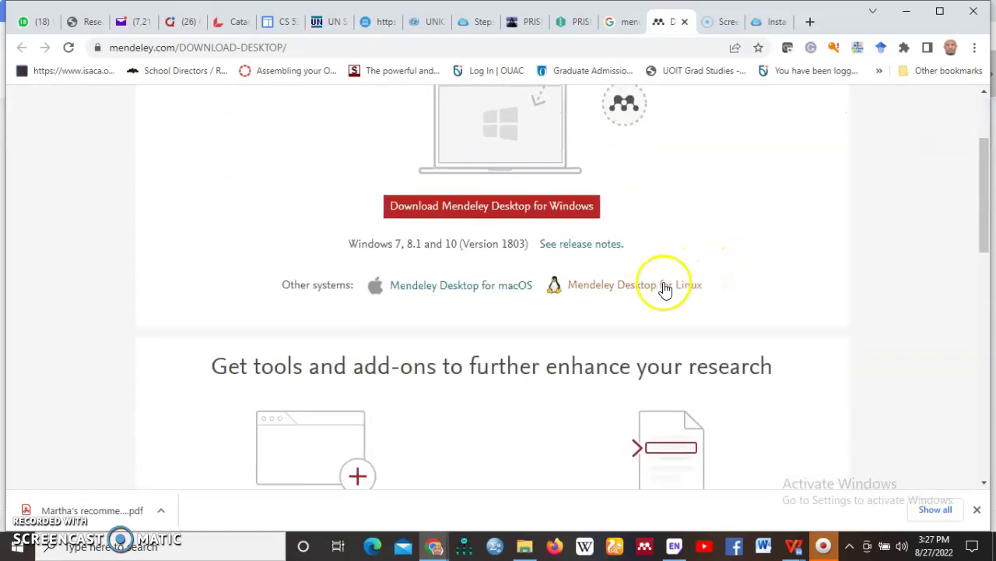
click(534, 215)
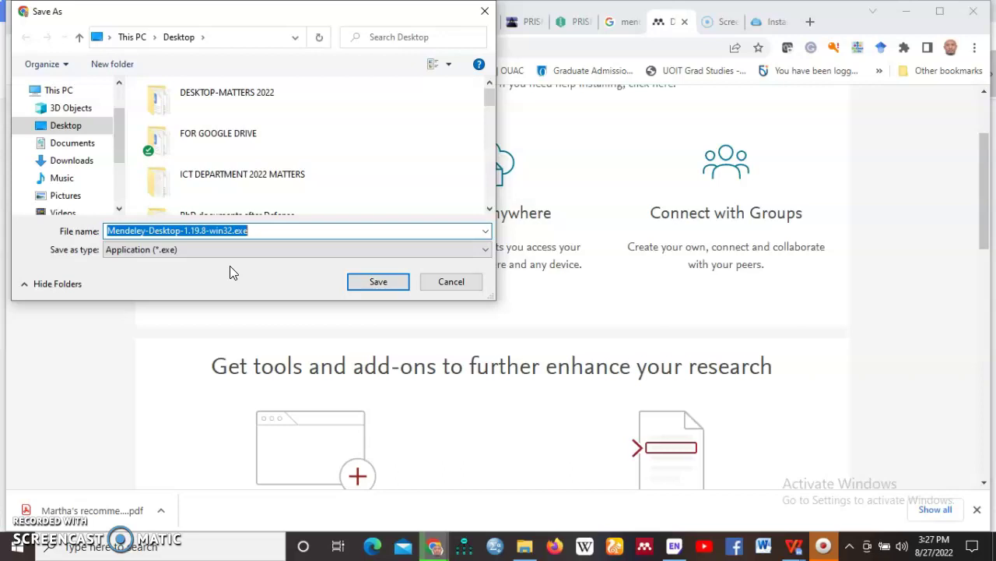
- Save Mendeley-Desktop-1.19.8-win32.exe to the Desktop and run the installer
click(378, 285)
click(372, 284)
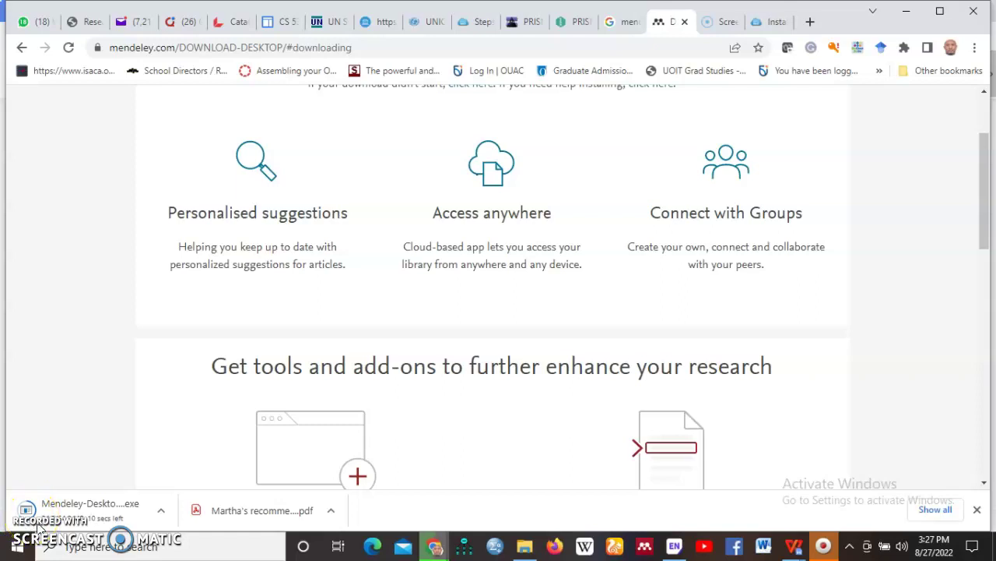
click(28, 522)
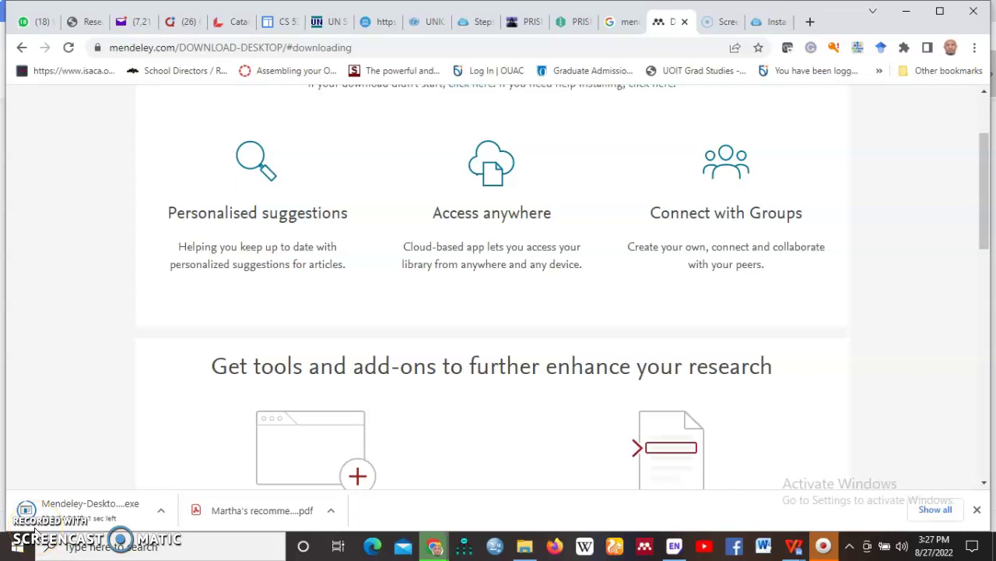
click(66, 510)
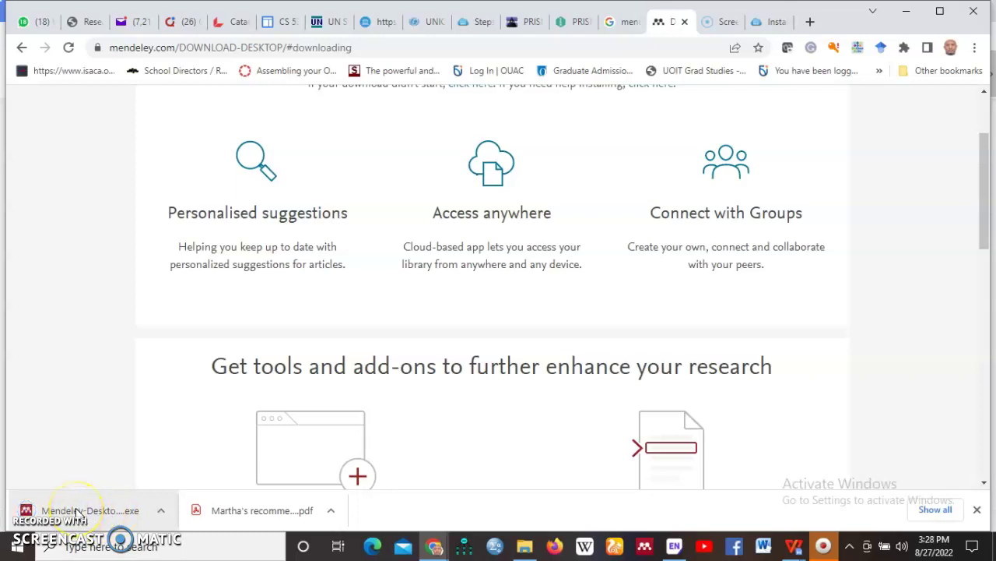
click(75, 510)
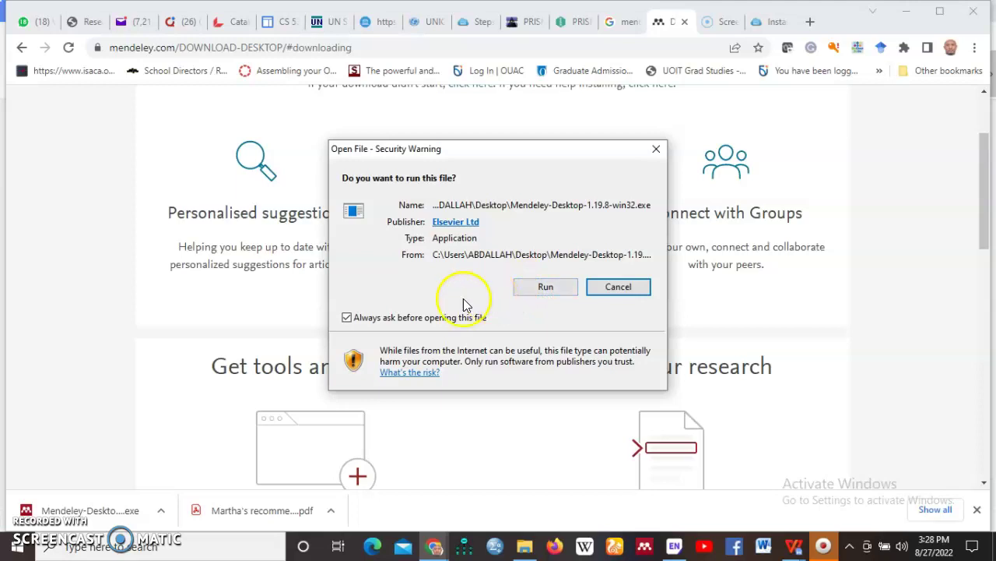
click(28, 536)
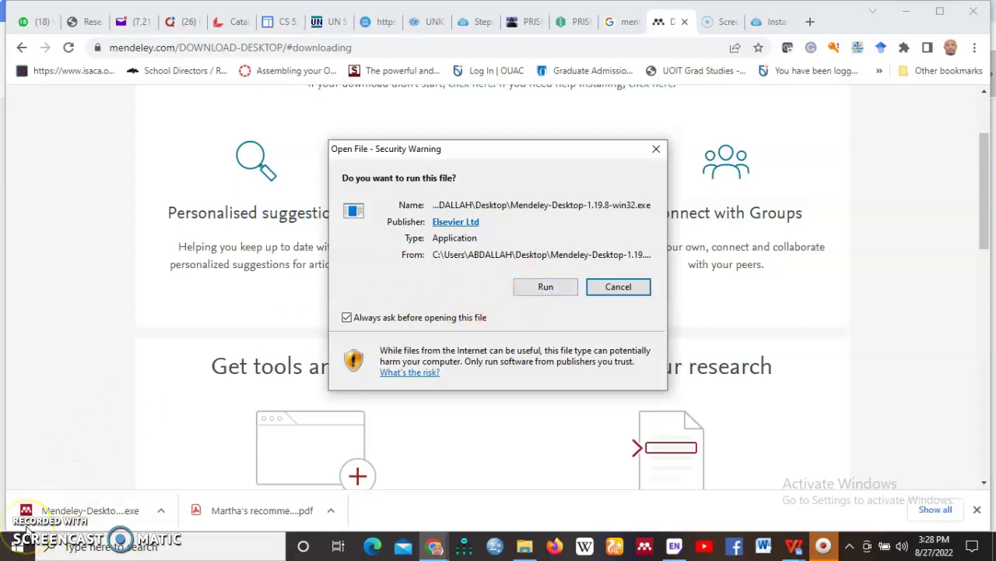
click(26, 525)
key(alt+r)
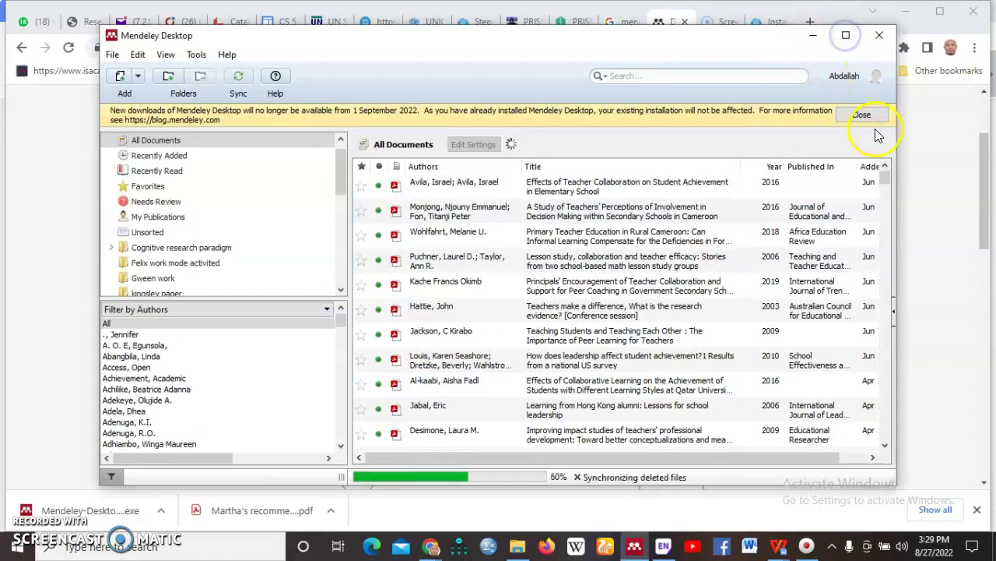
- Dismiss the download notice, maximize Mendeley Desktop and browse the synced references
click(861, 115)
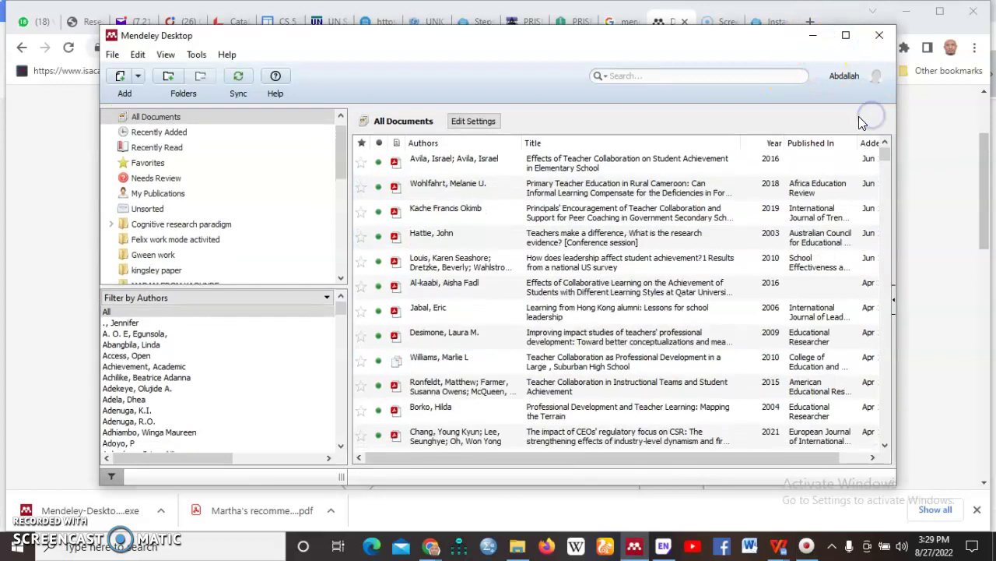
click(845, 35)
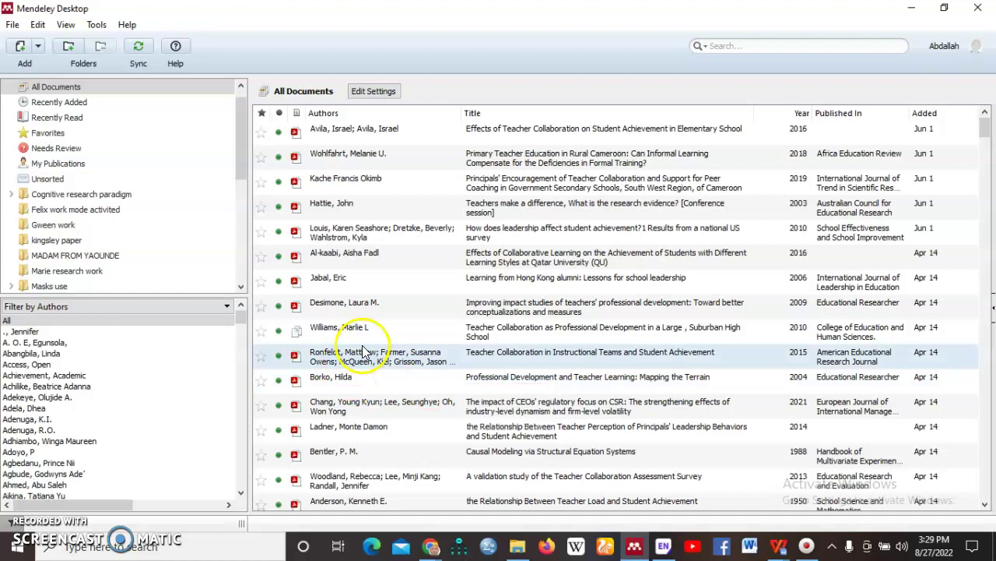
scroll(218, 362, down, 2)
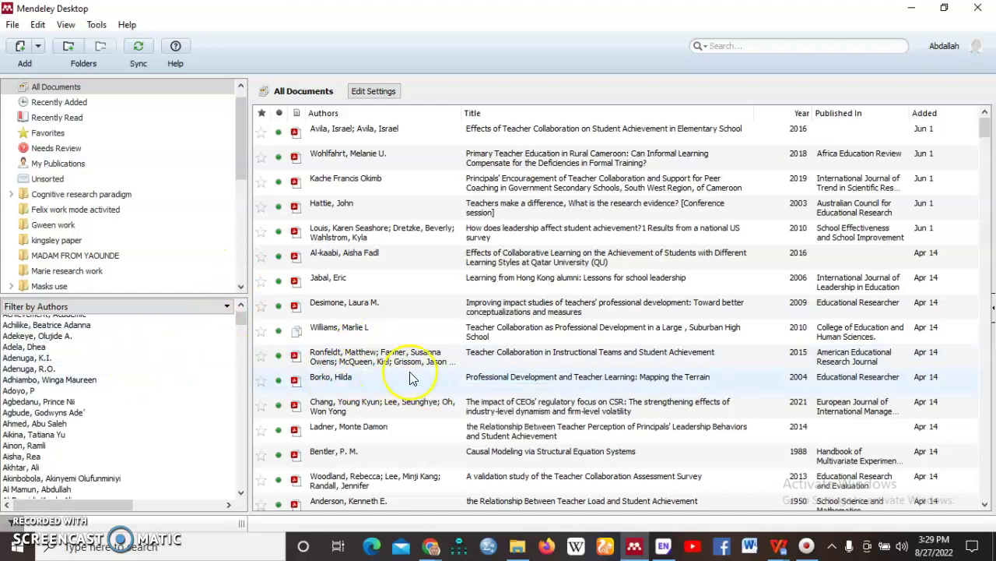
scroll(424, 372, down, 4)
scroll(424, 372, up, 4)
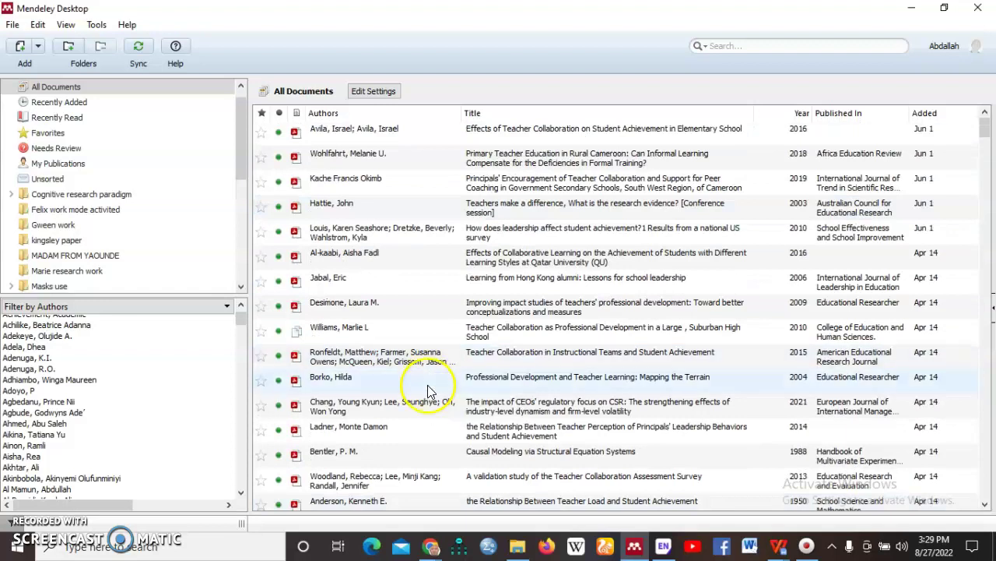
click(421, 389)
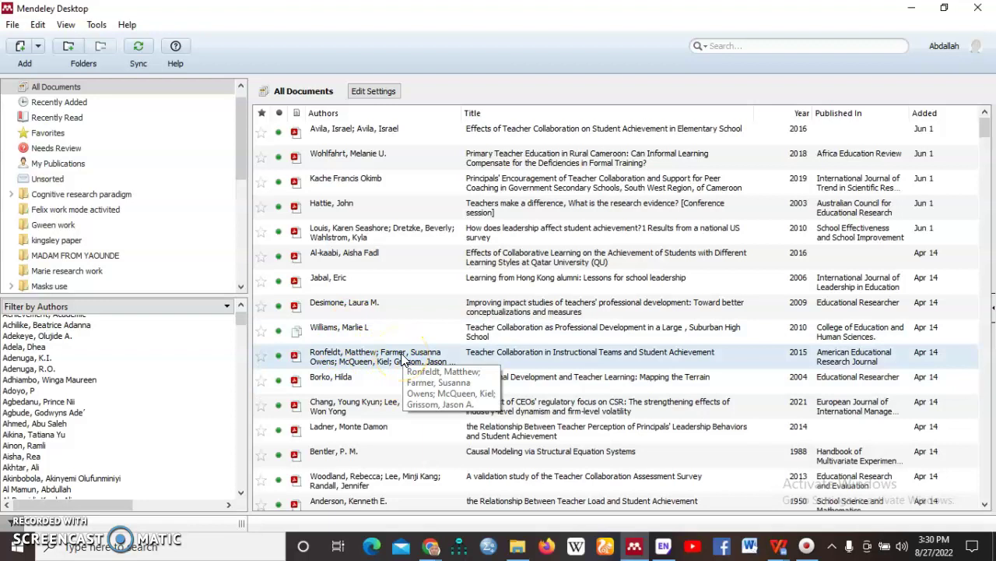
click(231, 227)
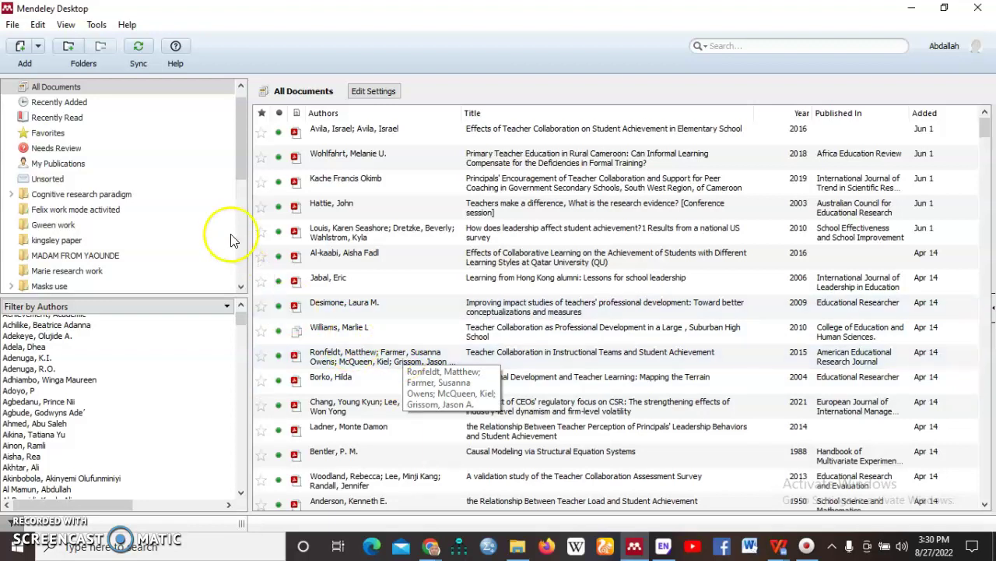
click(684, 56)
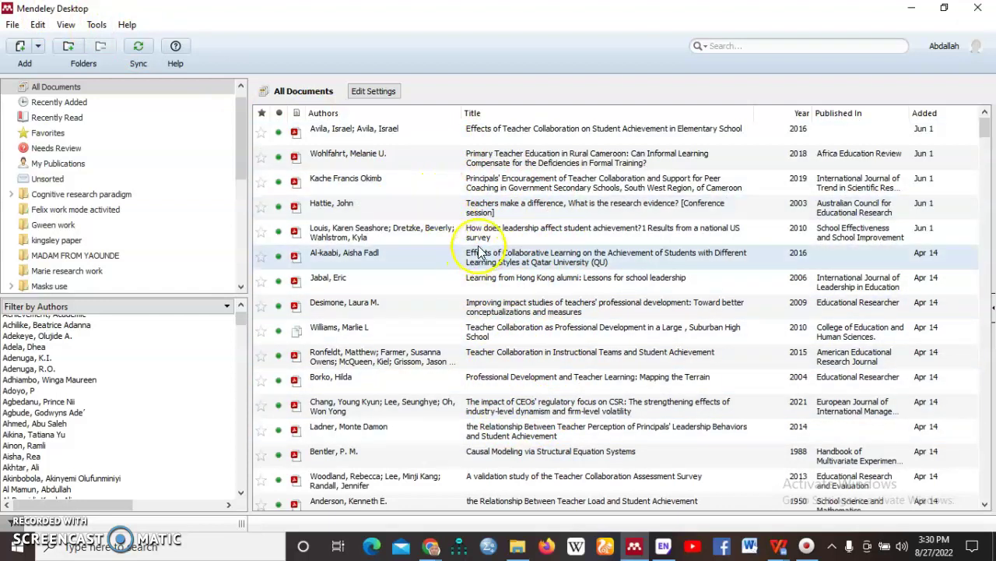
scroll(141, 230, up, 1)
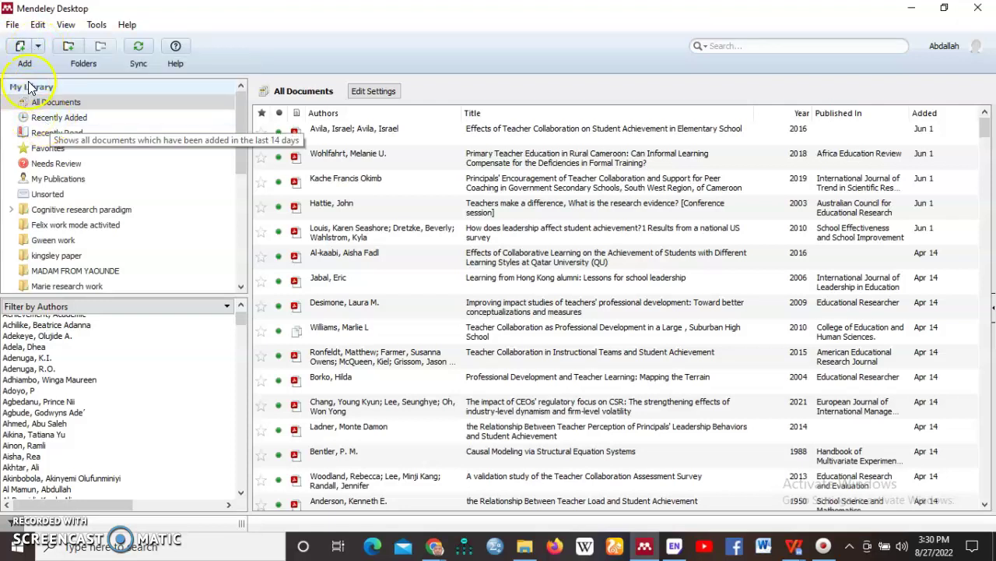
- Check the Add document options, then scroll the My Library sidebar down to Create Folder
click(37, 48)
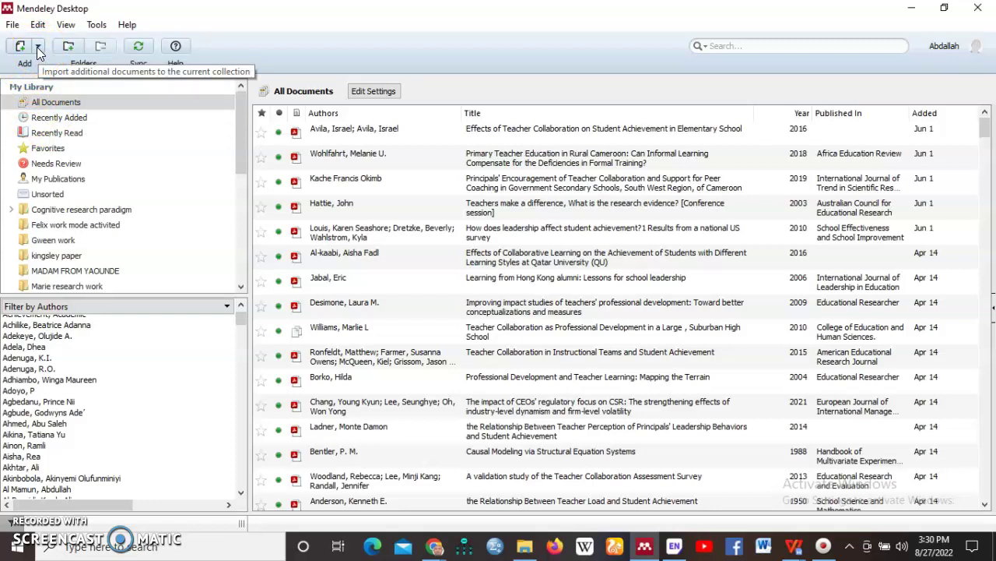
click(37, 47)
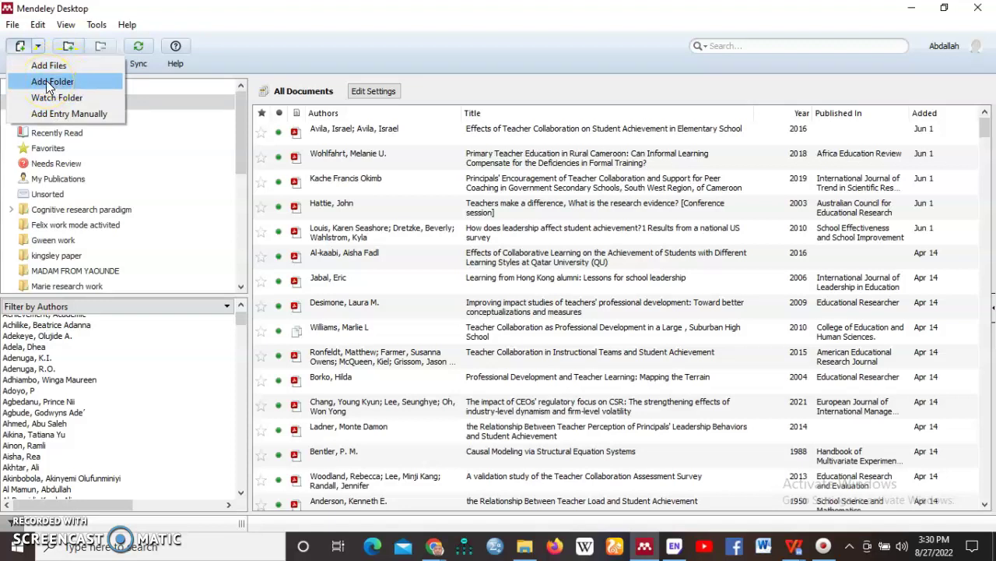
click(264, 20)
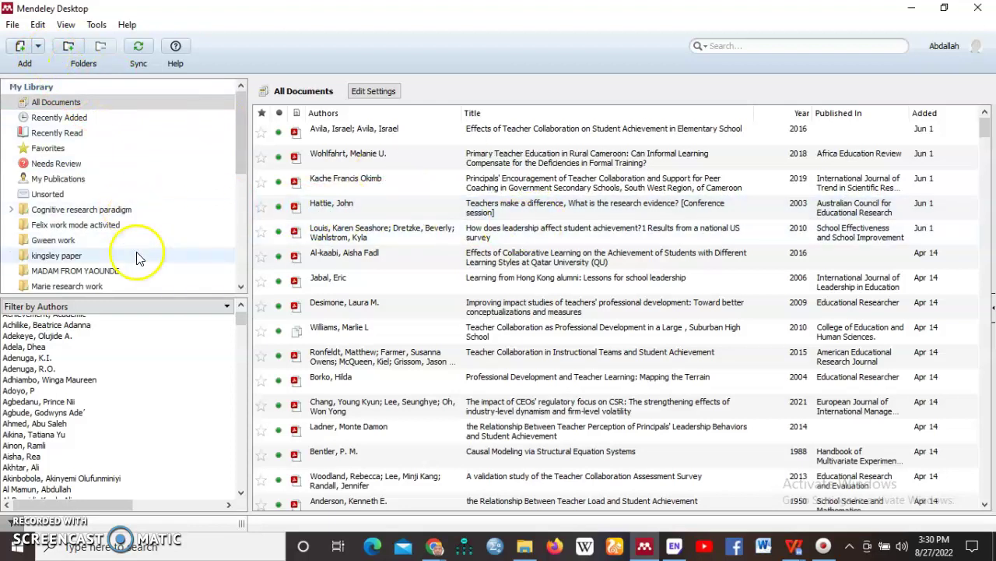
scroll(136, 253, down, 2)
scroll(136, 253, down, 3)
scroll(136, 253, up, 2)
scroll(136, 253, down, 2)
scroll(137, 253, up, 5)
scroll(125, 253, down, 3)
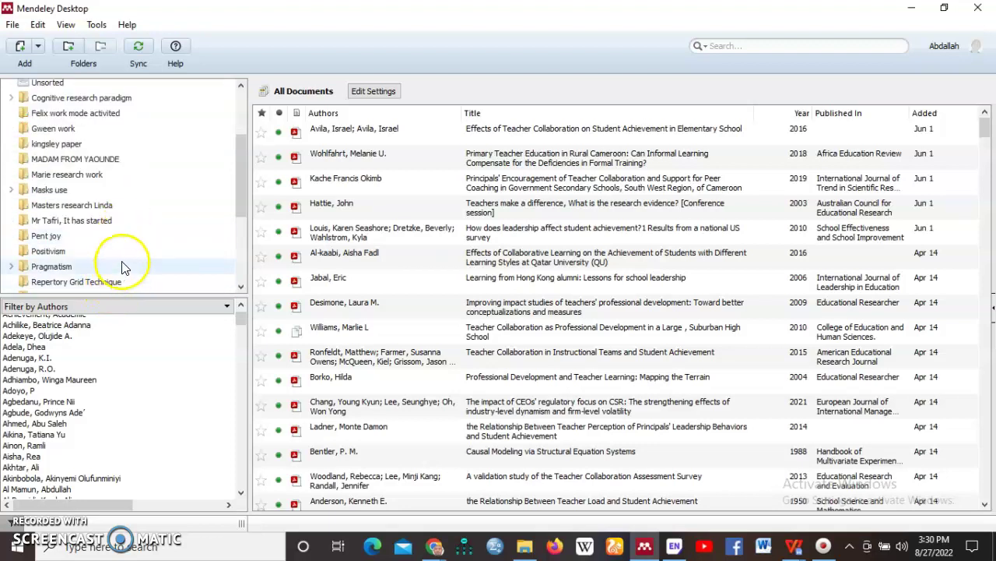
scroll(124, 266, down, 2)
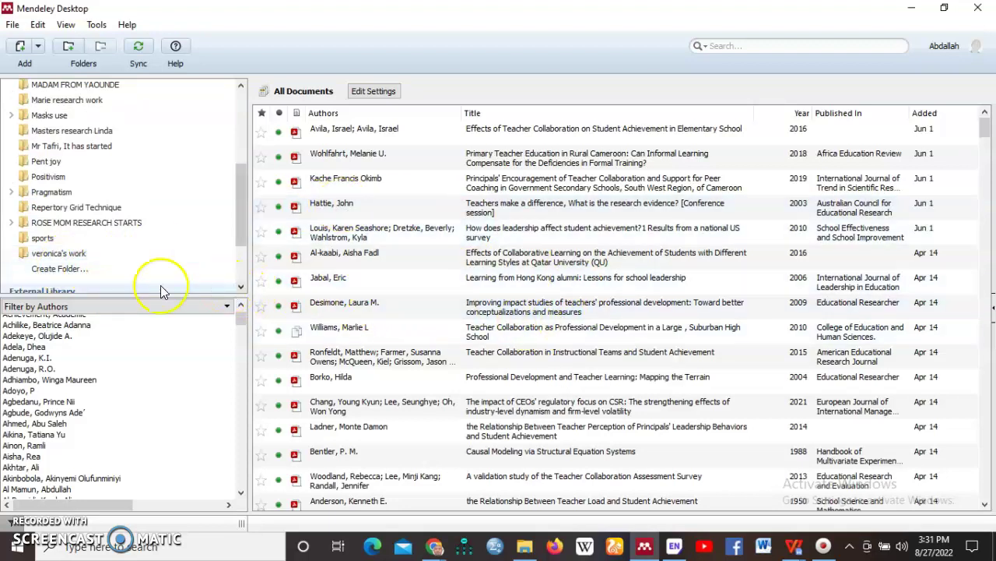
- Create a My Library folder named 'new to mendeley' and open it
click(63, 271)
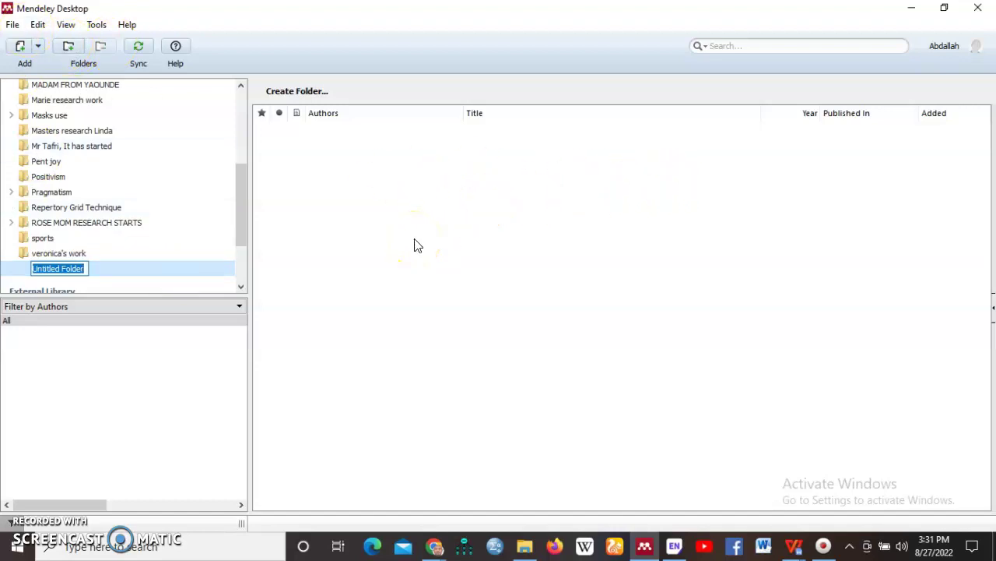
text(new)
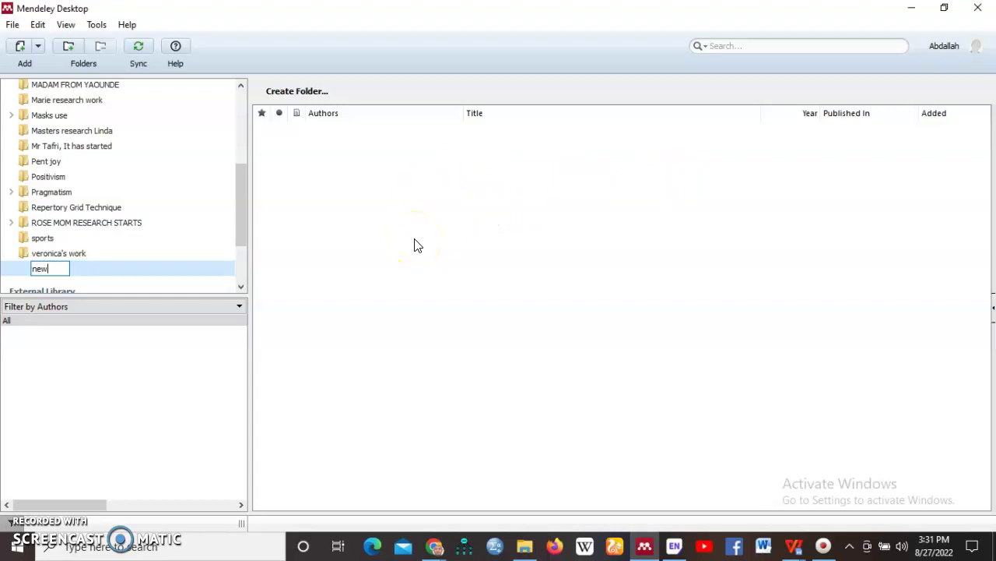
text( to mendeley)
key(Return)
scroll(117, 218, up, 2)
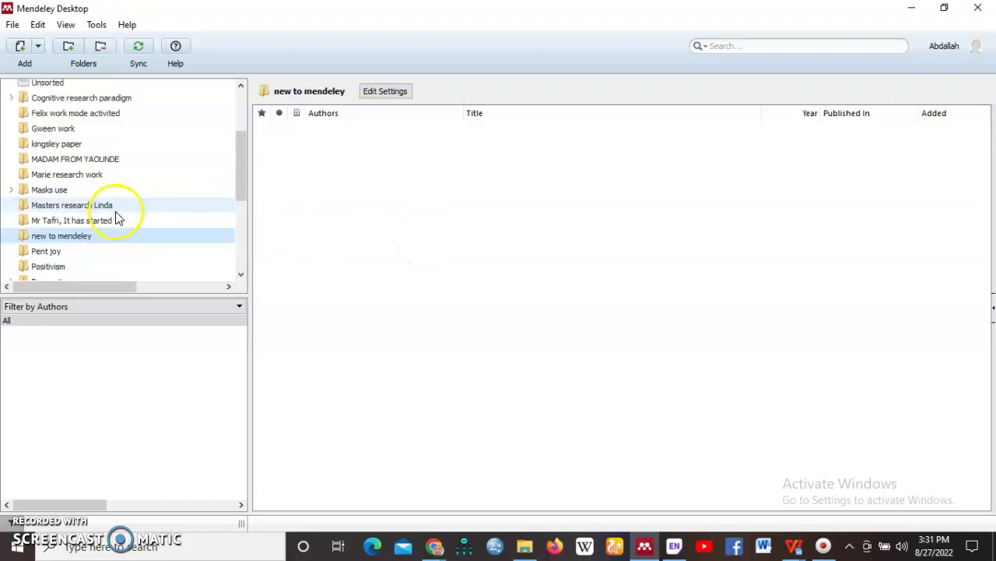
click(63, 238)
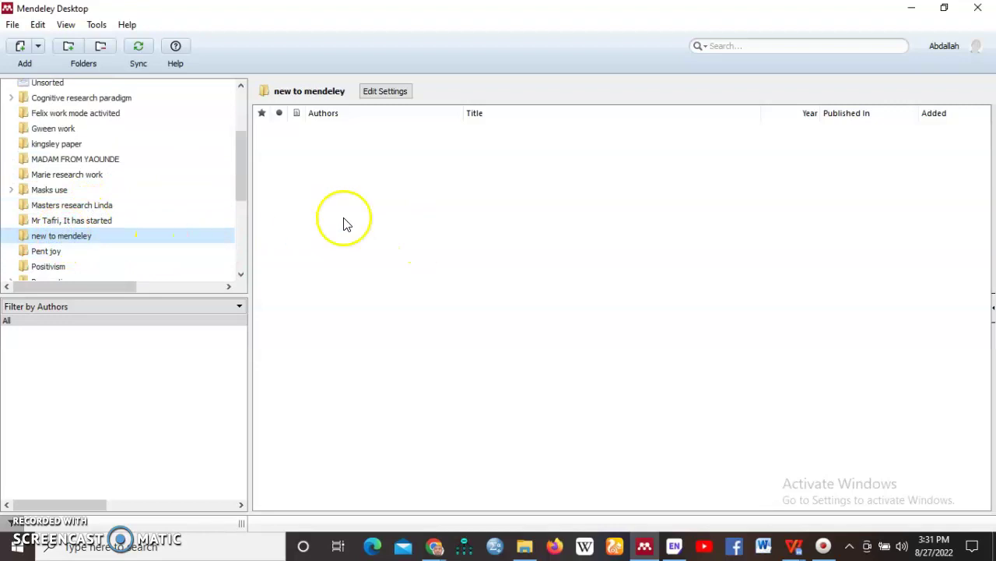
click(623, 217)
click(473, 164)
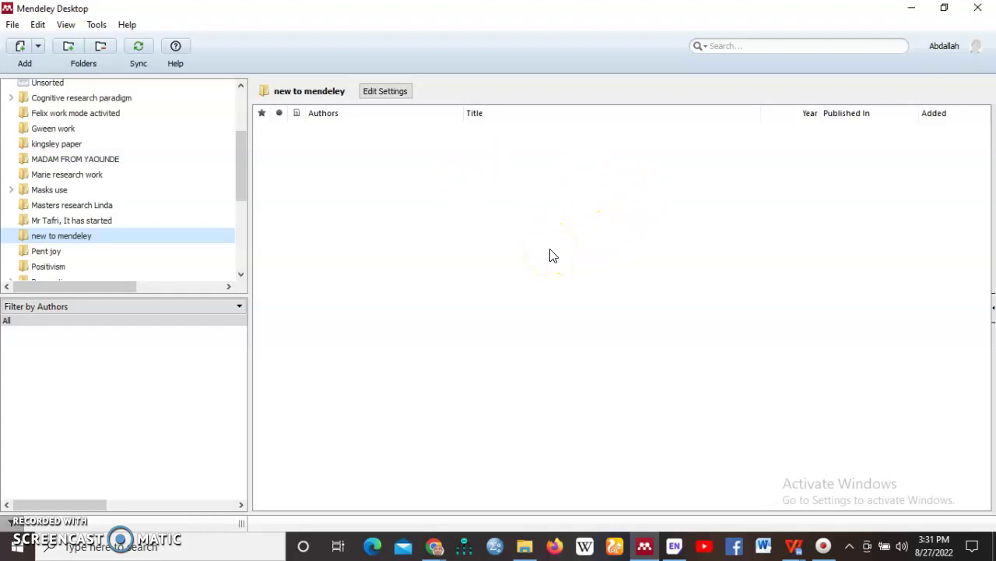
- Choose Add Folder to import a whole folder of papers
click(39, 46)
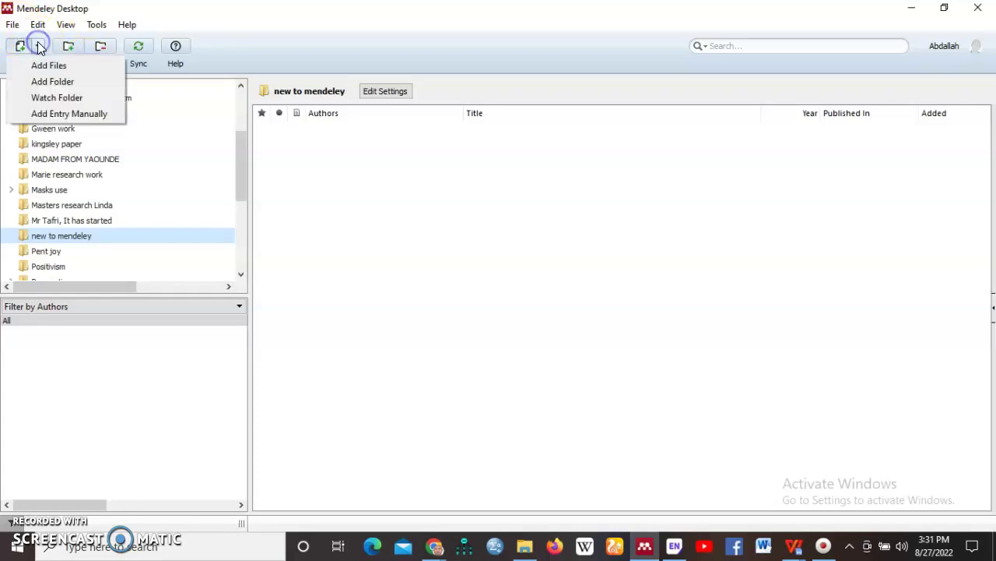
click(61, 81)
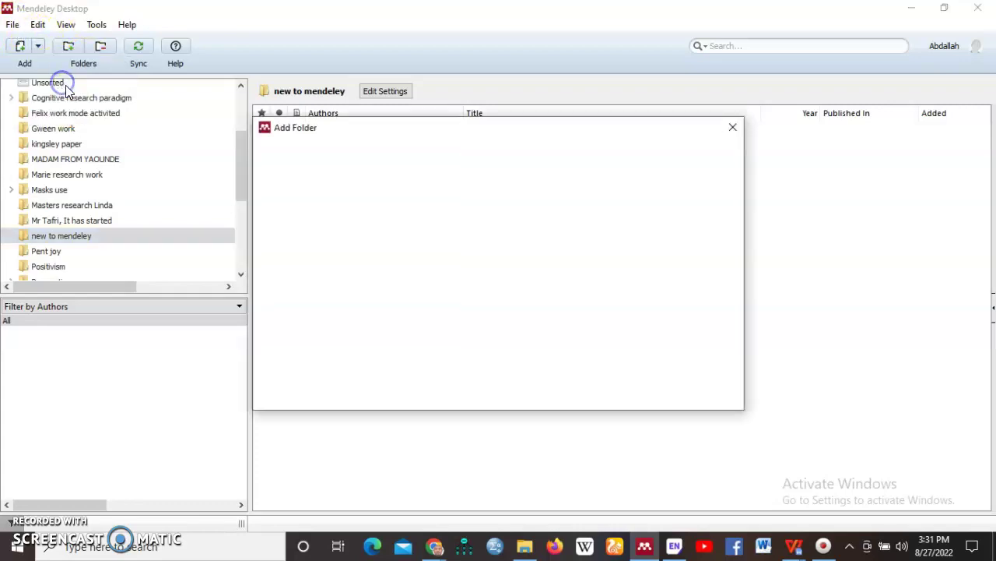
scroll(469, 333, down, 5)
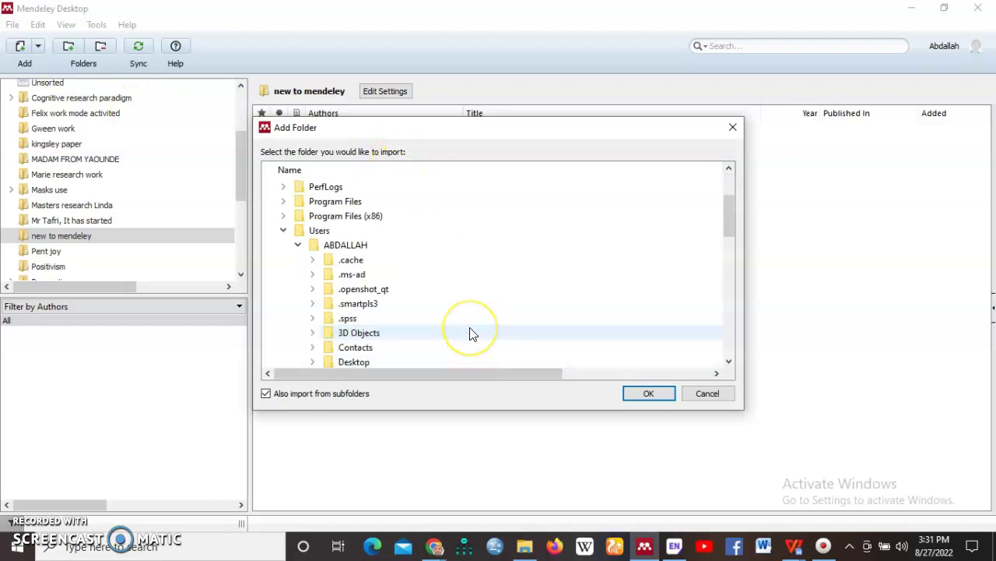
scroll(470, 334, down, 3)
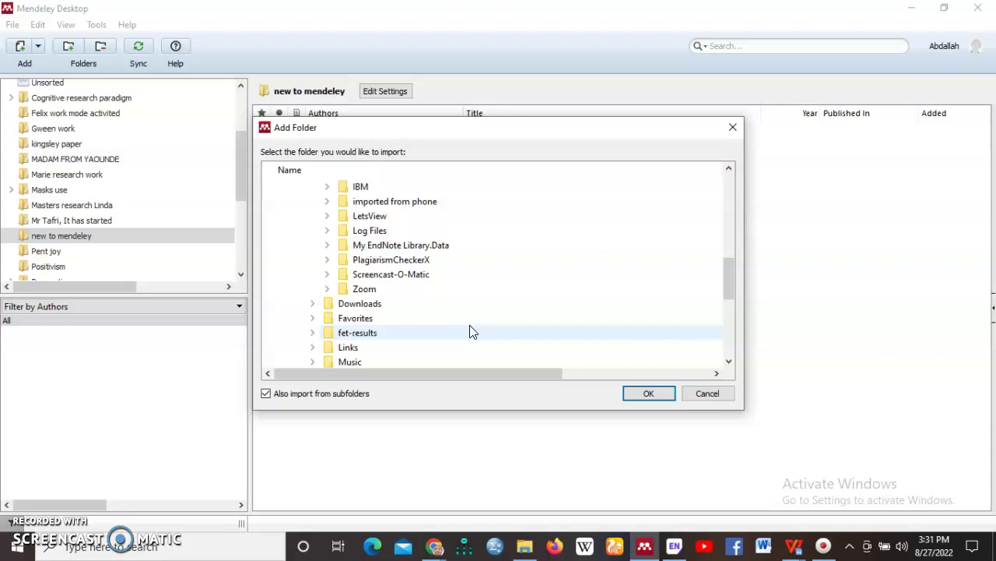
scroll(469, 333, down, 2)
scroll(469, 332, down, 4)
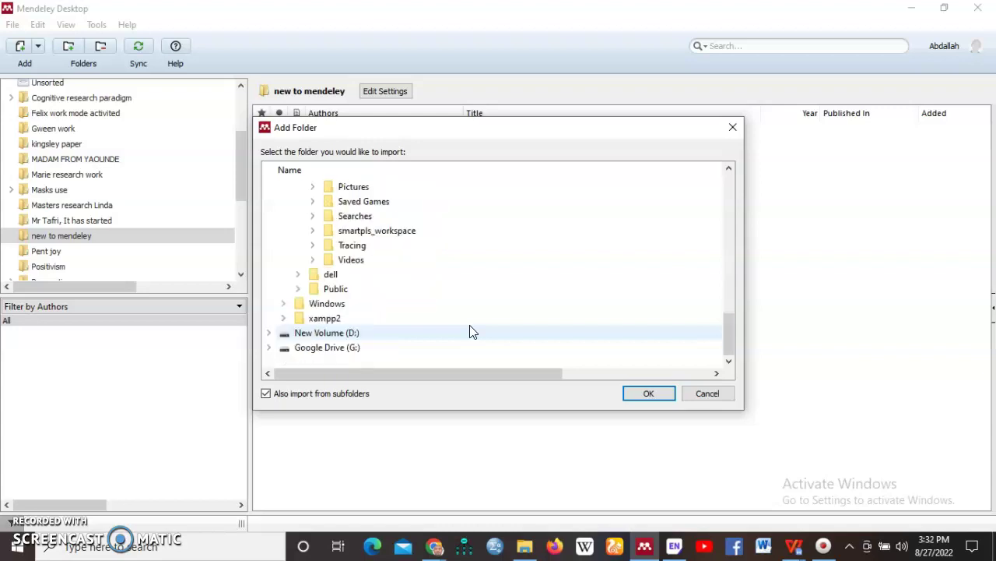
scroll(469, 331, up, 10)
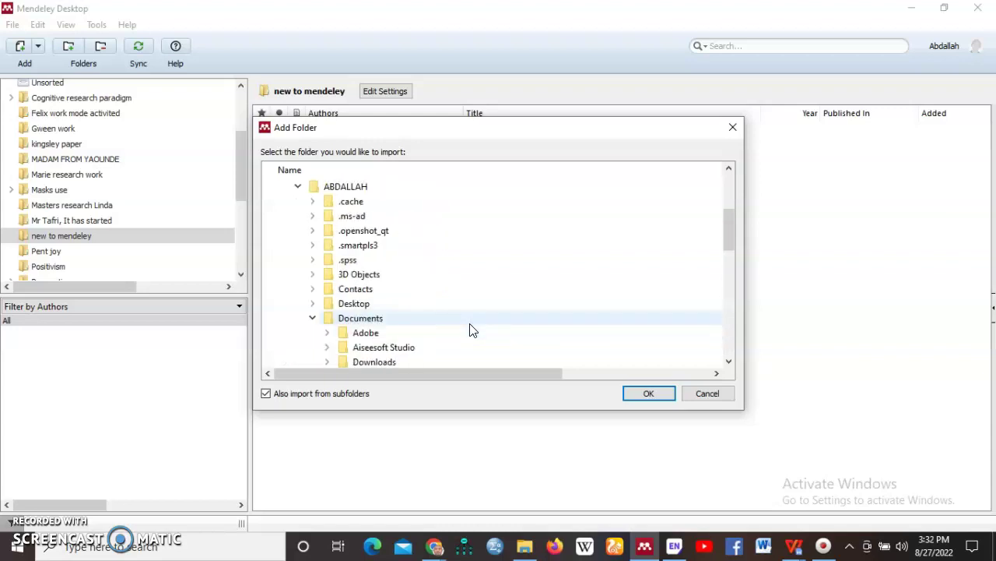
scroll(470, 325, up, 2)
scroll(470, 326, down, 2)
- Import Desktop > DESKTOP-MATTERS 2022 > Jane Reloaded, including its subfolders
click(401, 310)
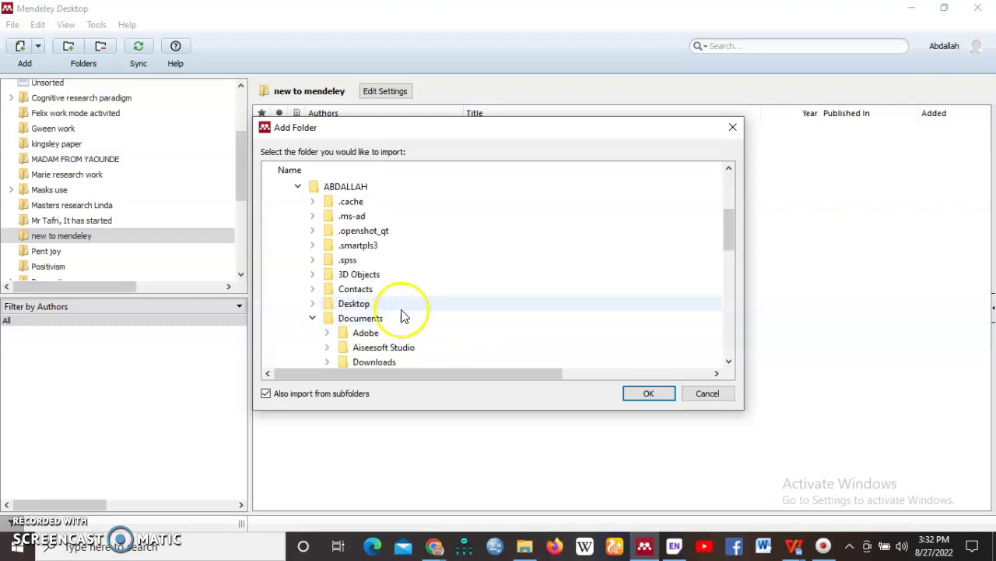
click(312, 302)
scroll(558, 290, down, 2)
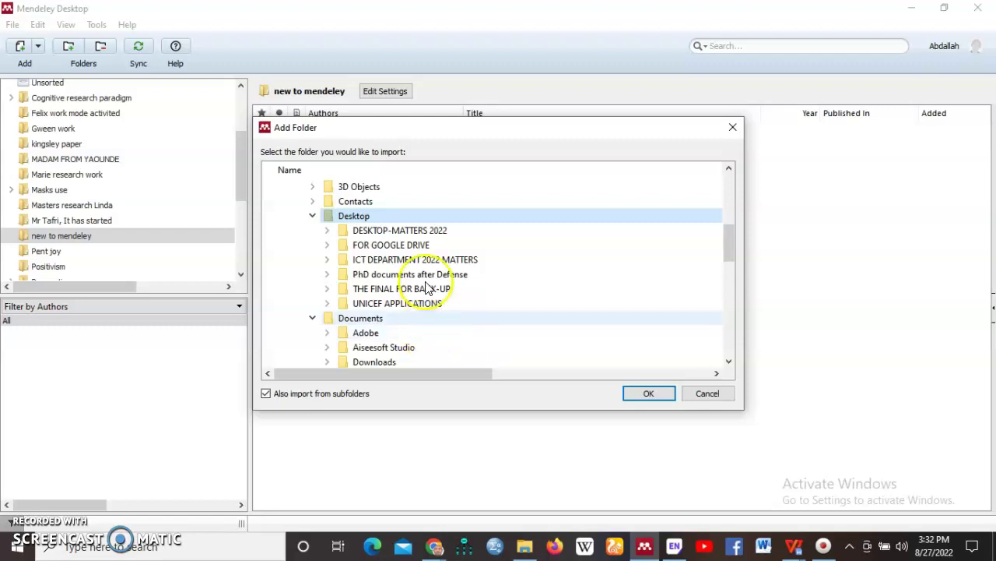
click(398, 231)
double_click(398, 231)
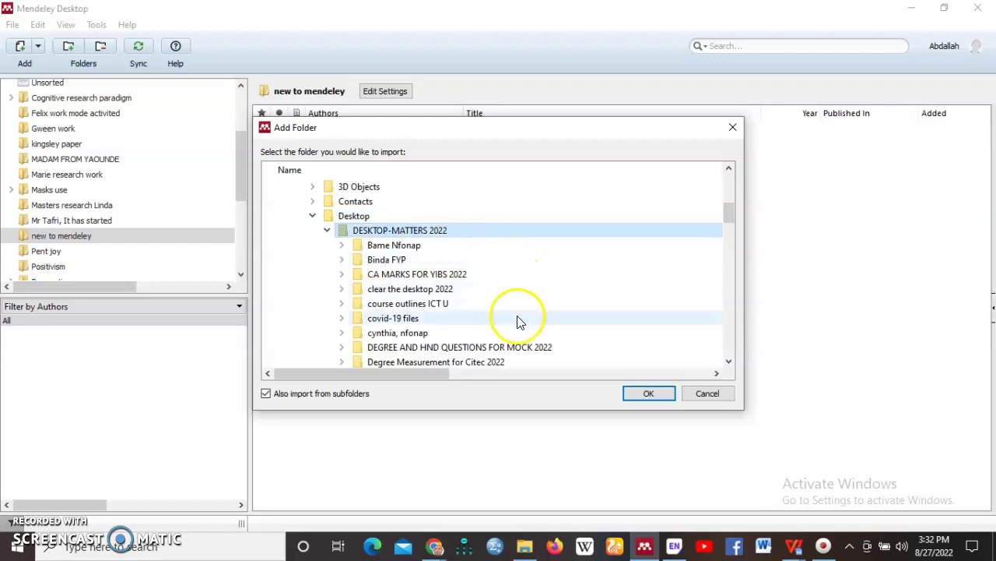
scroll(518, 321, down, 1)
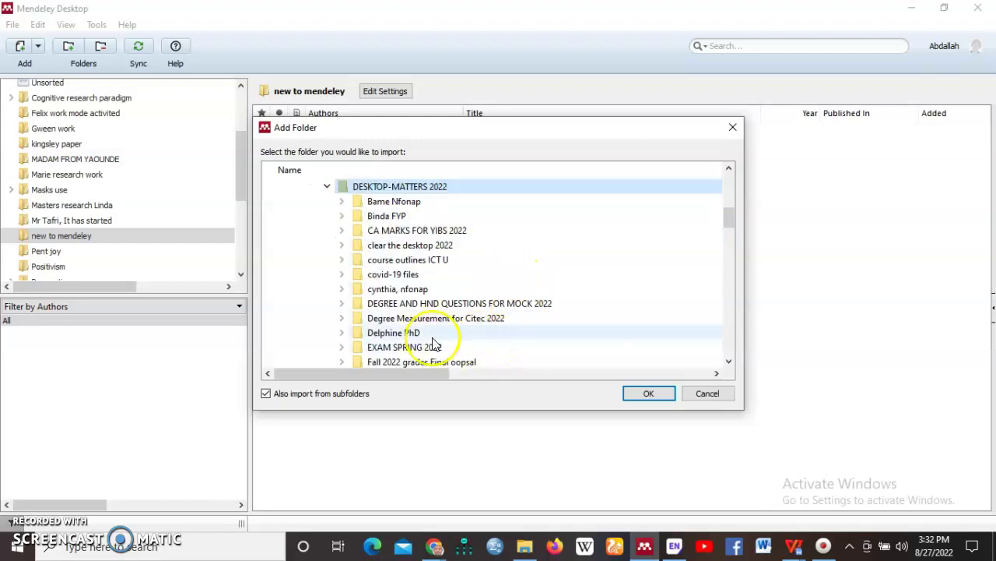
scroll(436, 335, down, 2)
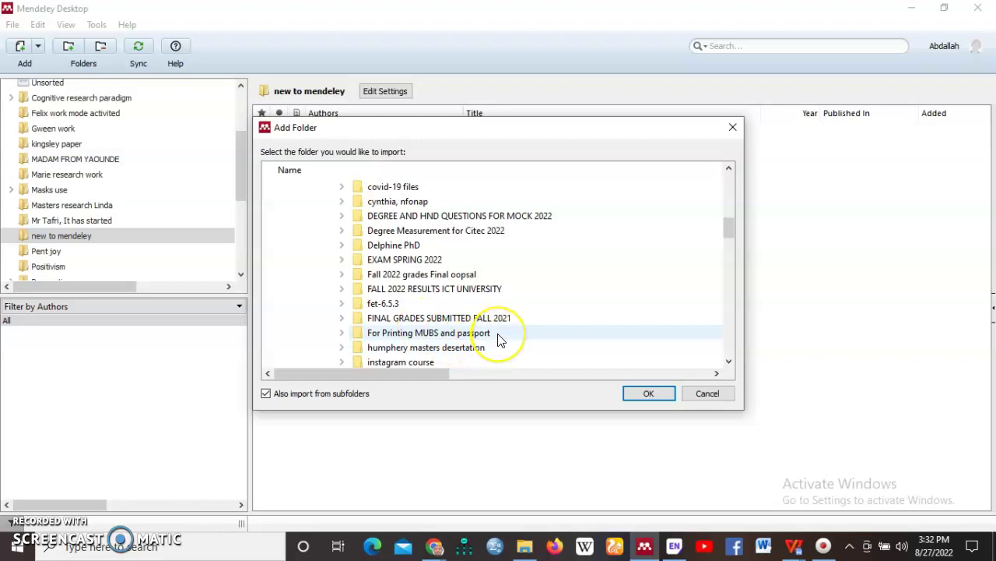
scroll(499, 343, down, 1)
scroll(499, 340, down, 1)
scroll(501, 340, down, 1)
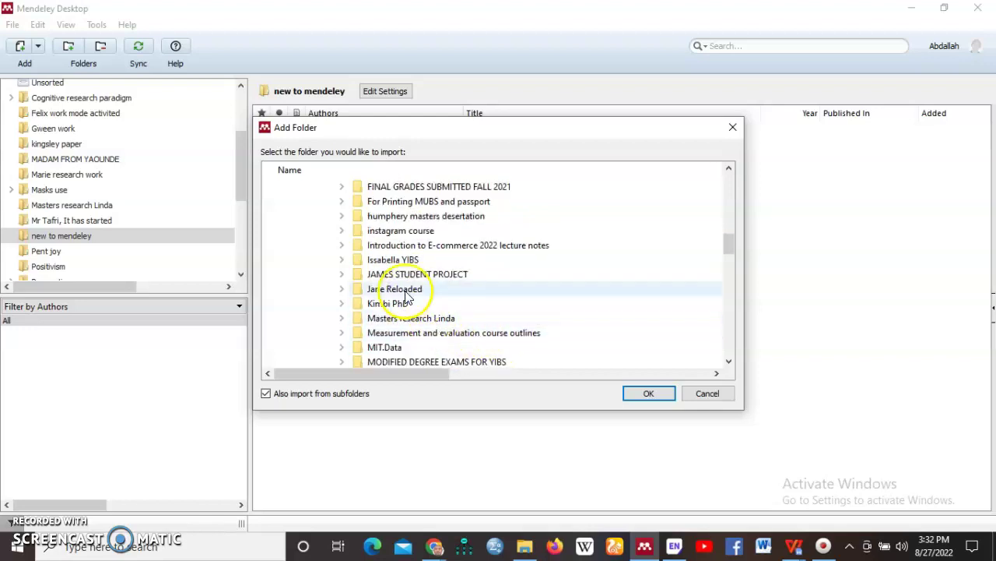
click(403, 290)
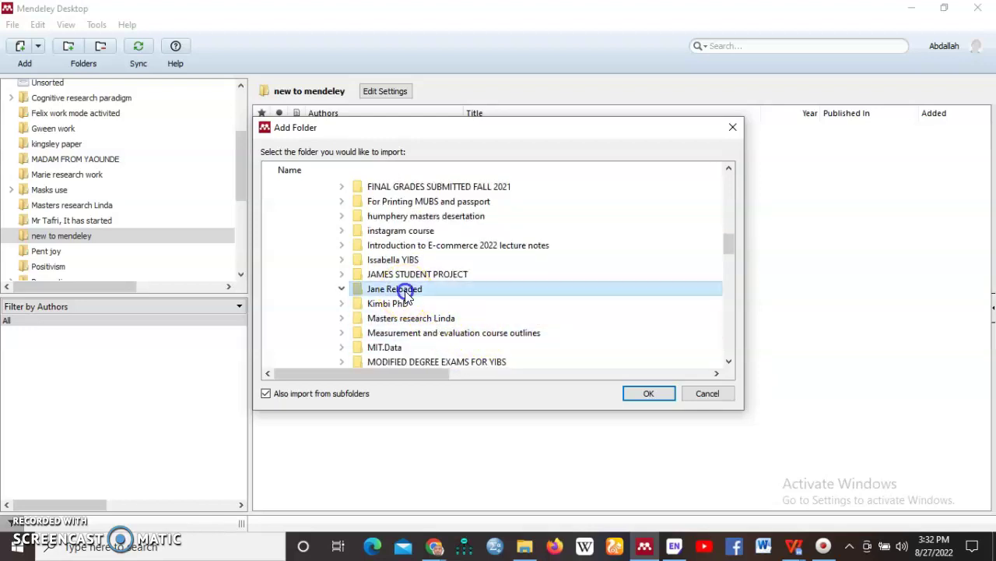
click(650, 393)
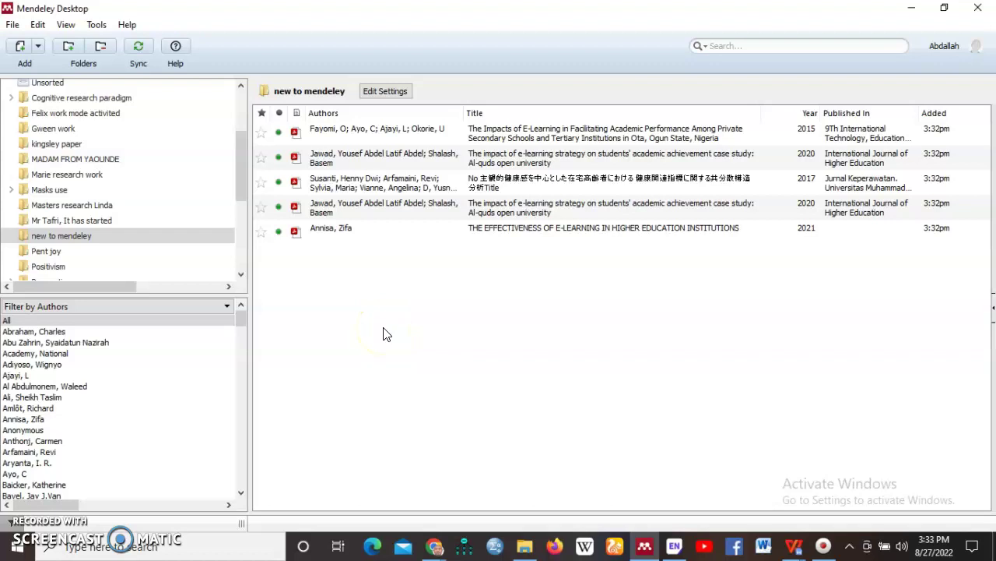
- Select the first imported paper, the 2015 e-learning study
click(370, 137)
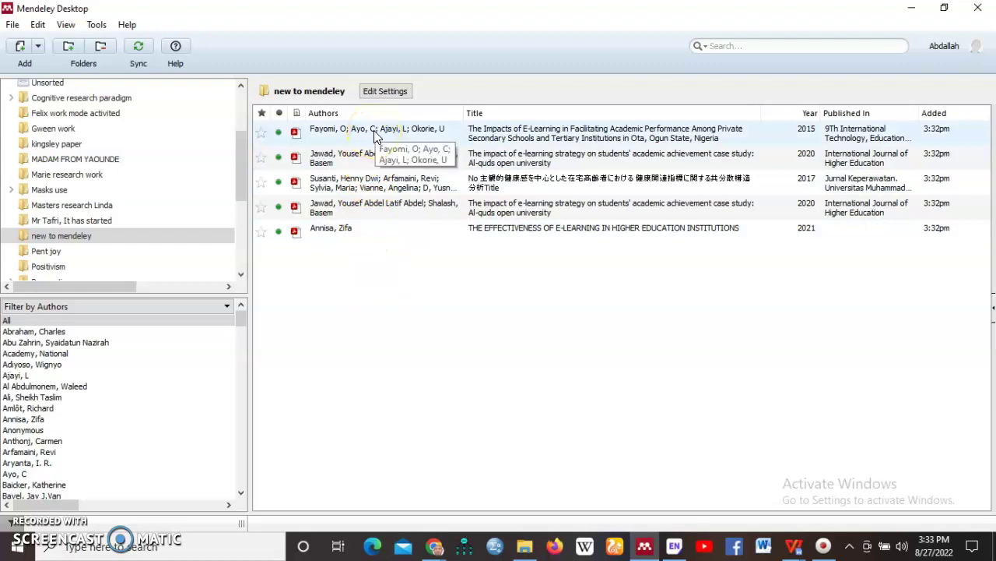
- Open the 2015 e-learning paper's PDF and scroll to 1.1 Introduction
double_click(373, 136)
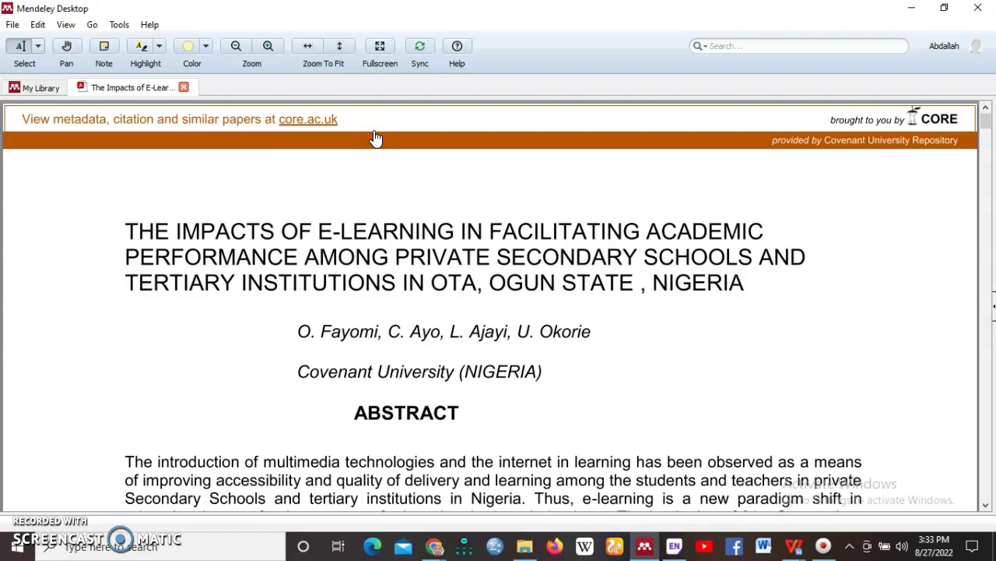
scroll(389, 179, down, 10)
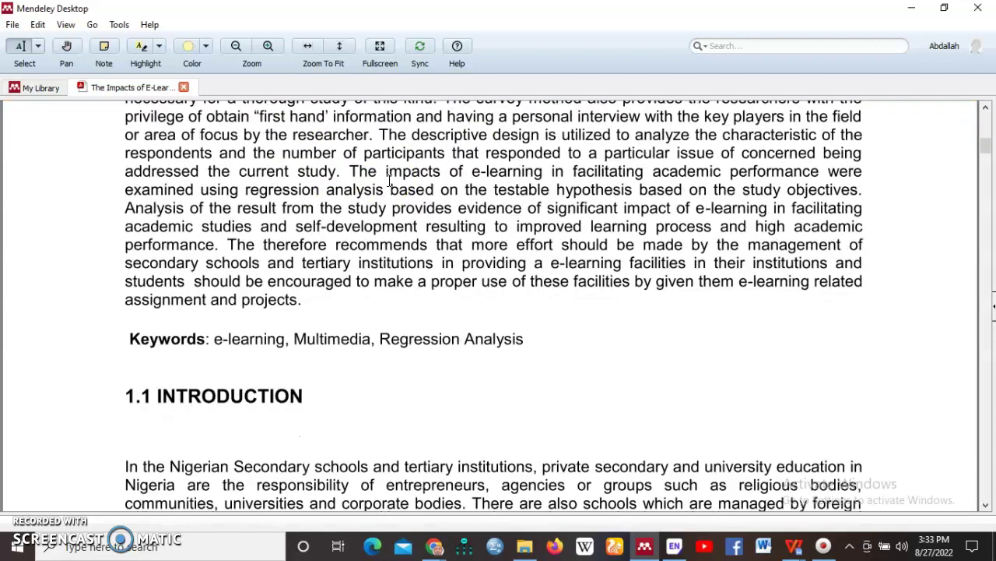
scroll(389, 181, down, 3)
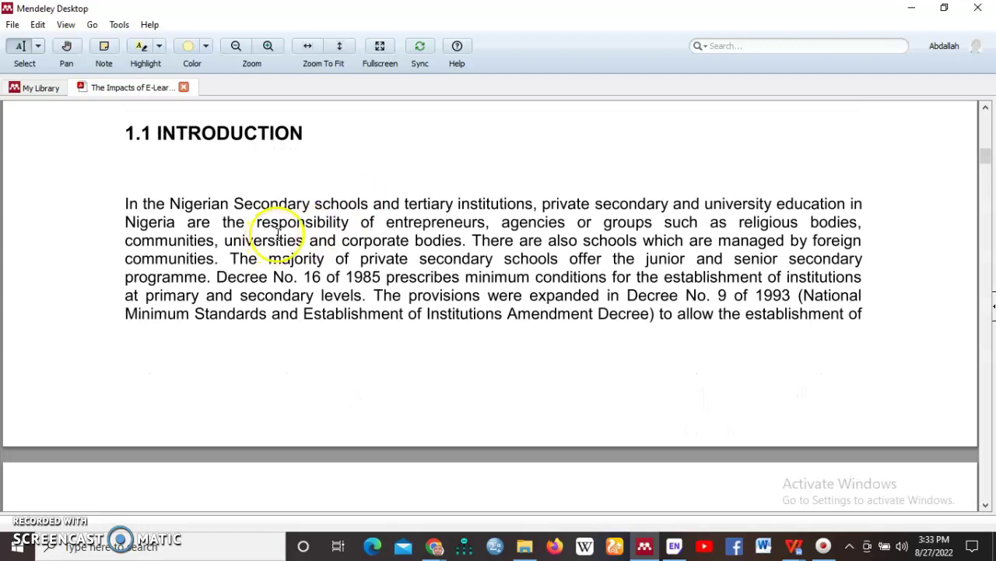
scroll(284, 233, up, 5)
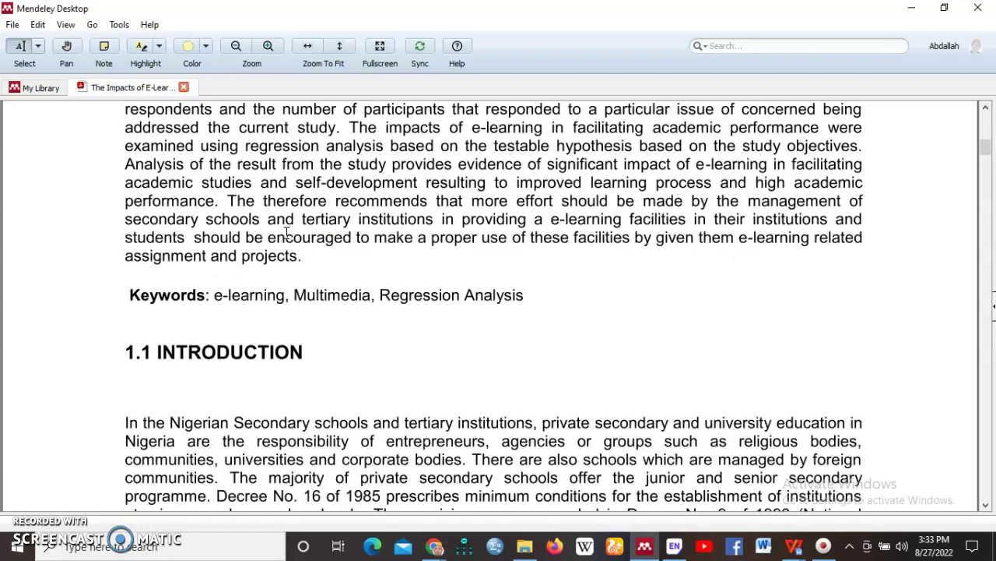
scroll(288, 232, down, 4)
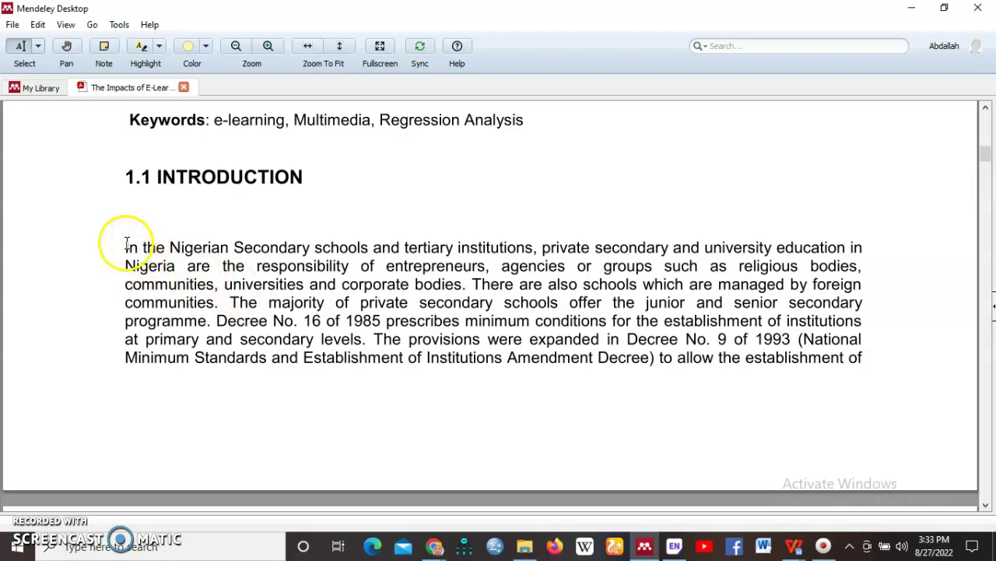
- Copy the Introduction's first sentence, ending with 'corporate bodies'
click(156, 273)
drag(156, 273, 436, 285)
click(340, 225)
drag(127, 248, 464, 284)
click(429, 302)
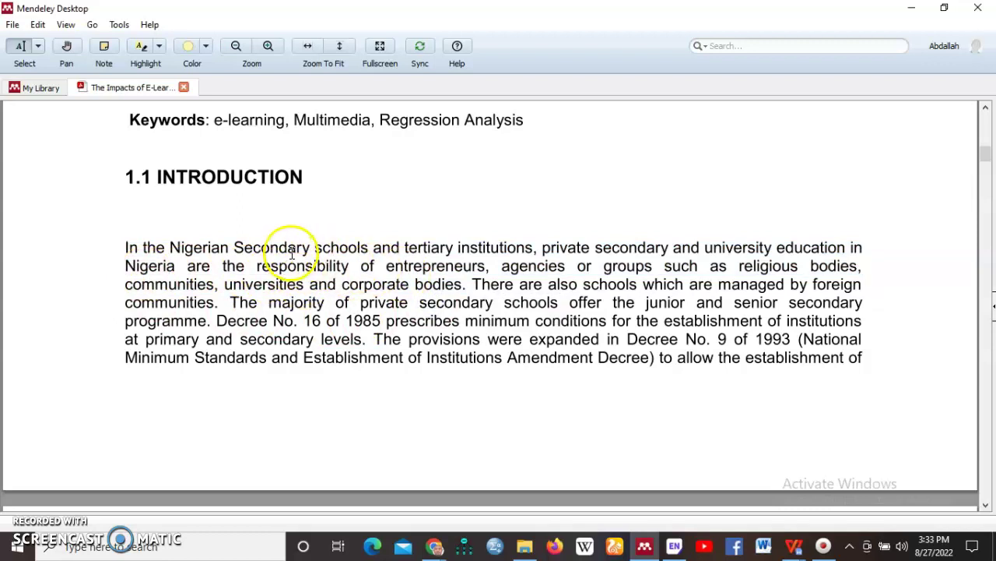
drag(126, 247, 356, 274)
click(373, 321)
drag(126, 247, 463, 285)
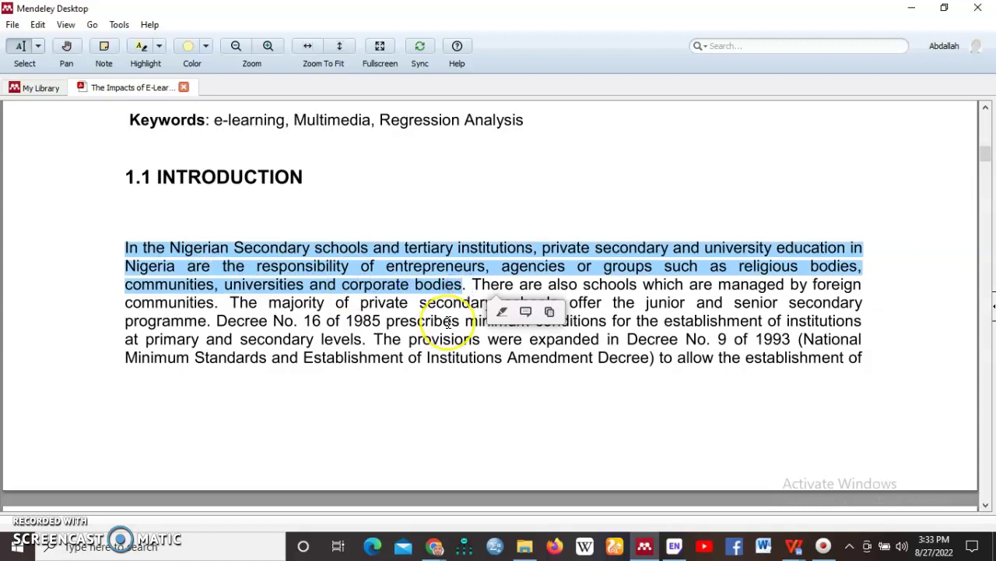
right_click(392, 278)
click(428, 323)
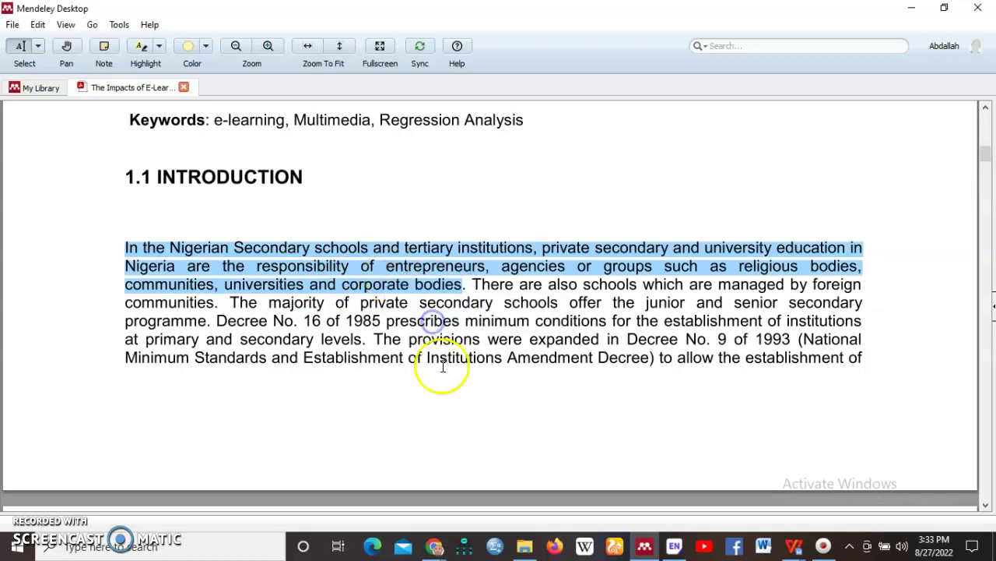
- Launch Word and paste the copied sentence as plain text into a new document
click(767, 546)
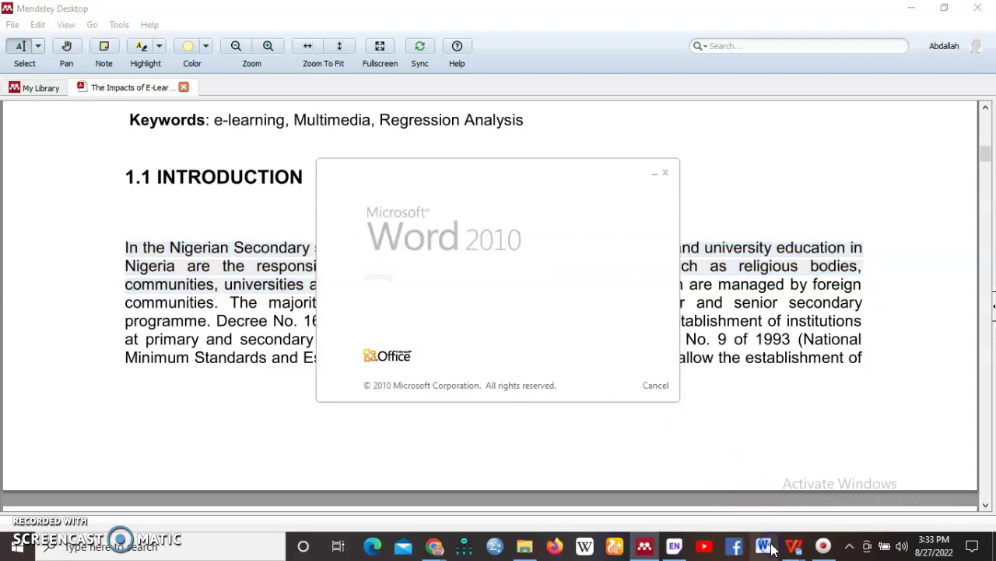
click(356, 273)
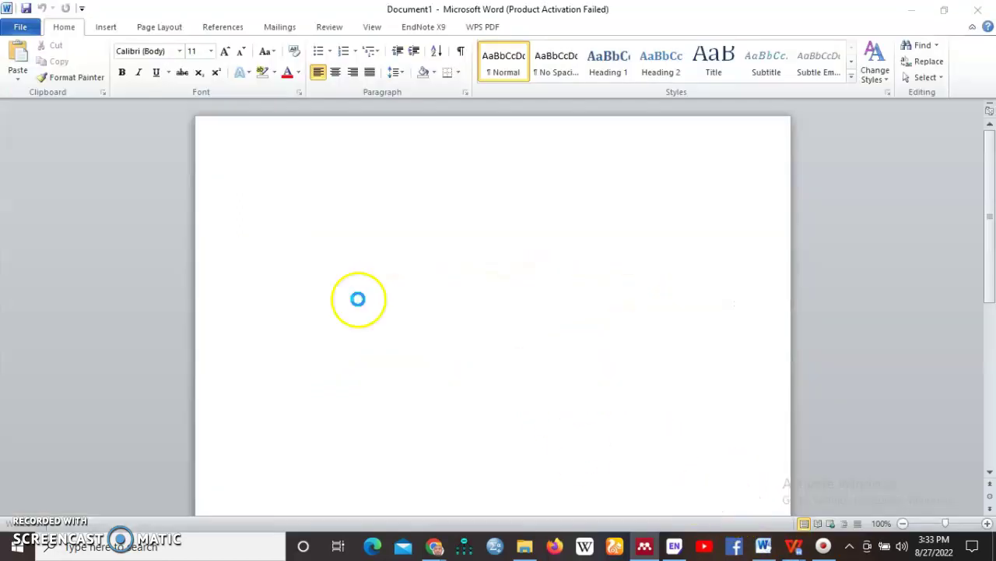
right_click(334, 220)
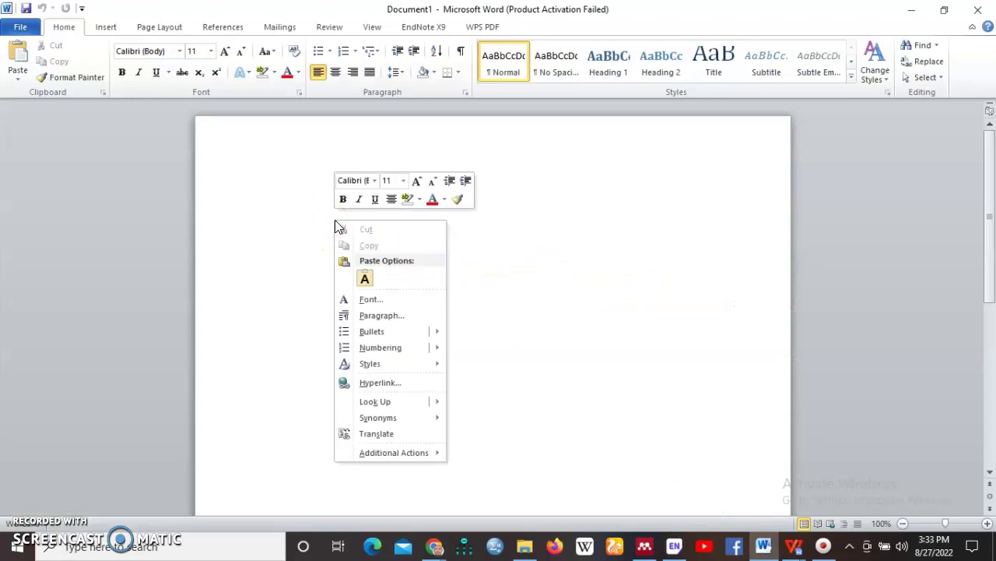
click(364, 277)
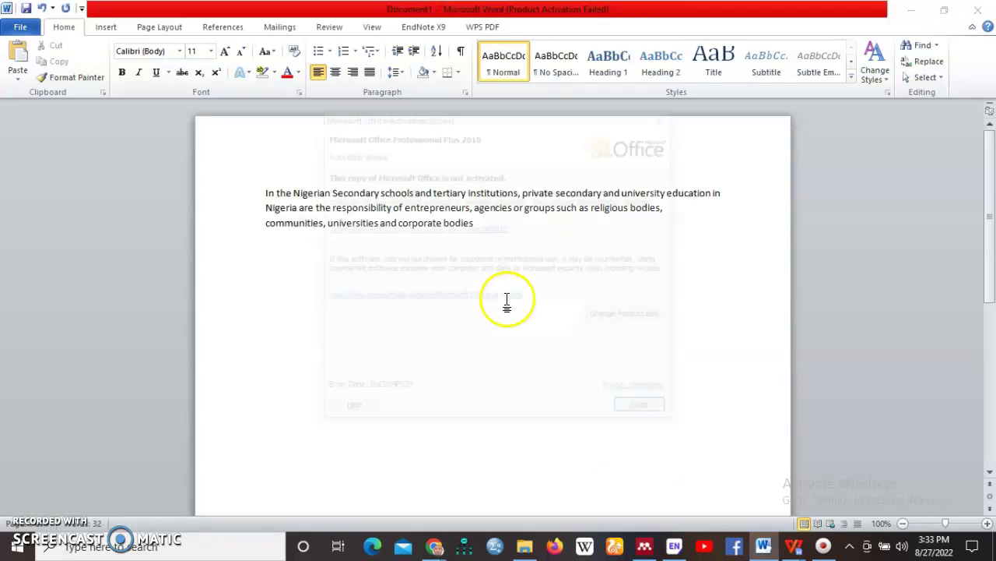
- Tidy the sentence ending so it closes with a single full stop after 'bodies'
click(538, 290)
key(Return)
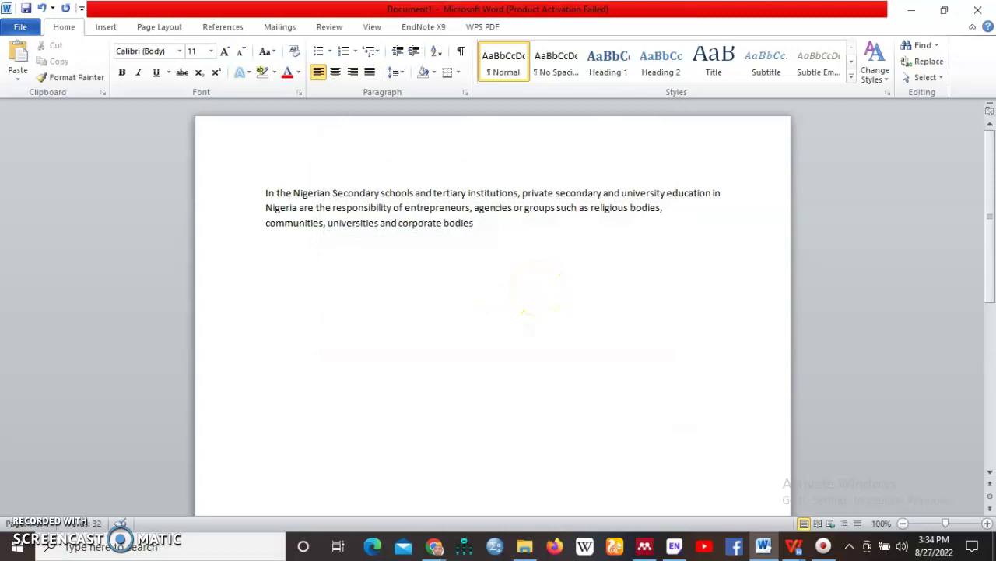
click(485, 224)
text(.)
click(472, 223)
text(.)
key(BackSpace)
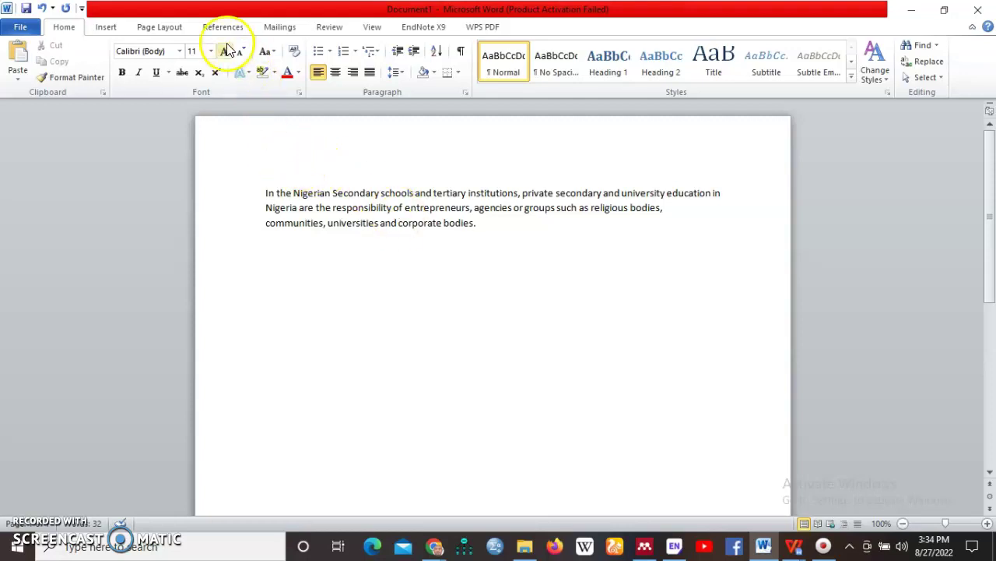
- Show Word's References ribbon with the Mendeley Cite-O-Matic citation tools
click(226, 29)
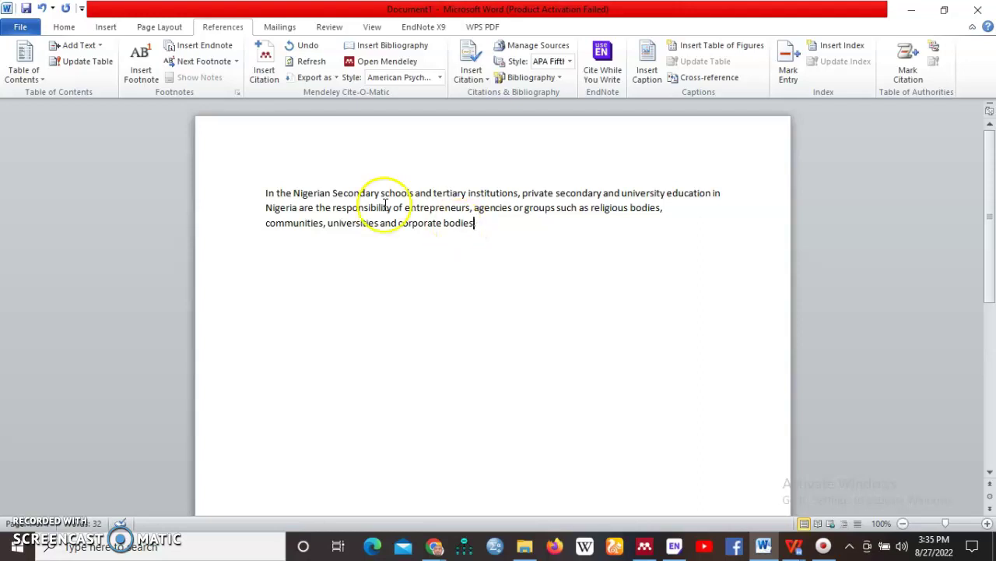
- Cite the 2015 e-learning paper from the Mendeley library, producing '(Fayomi et al., 2015)' after 'corporate bodies'
click(266, 65)
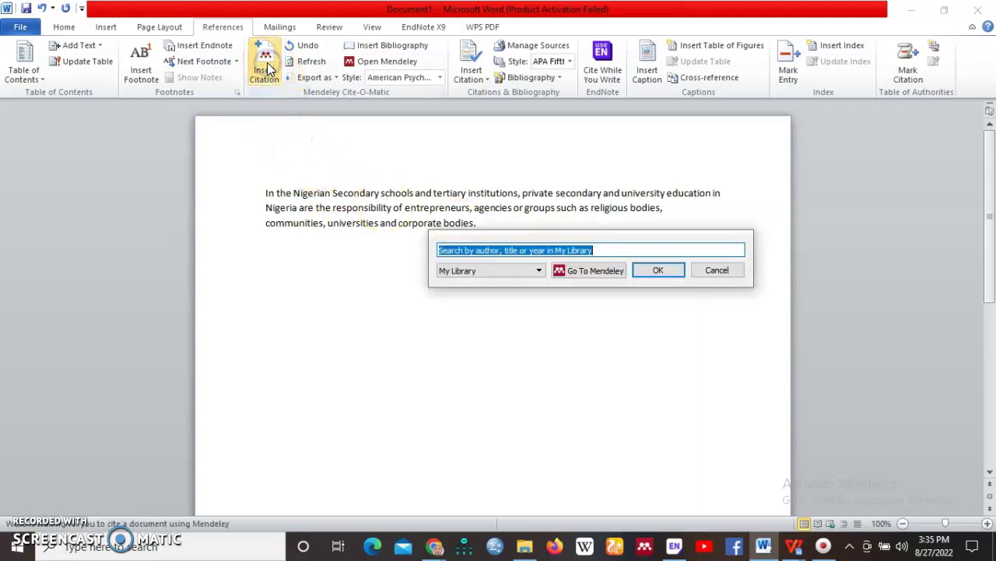
click(589, 273)
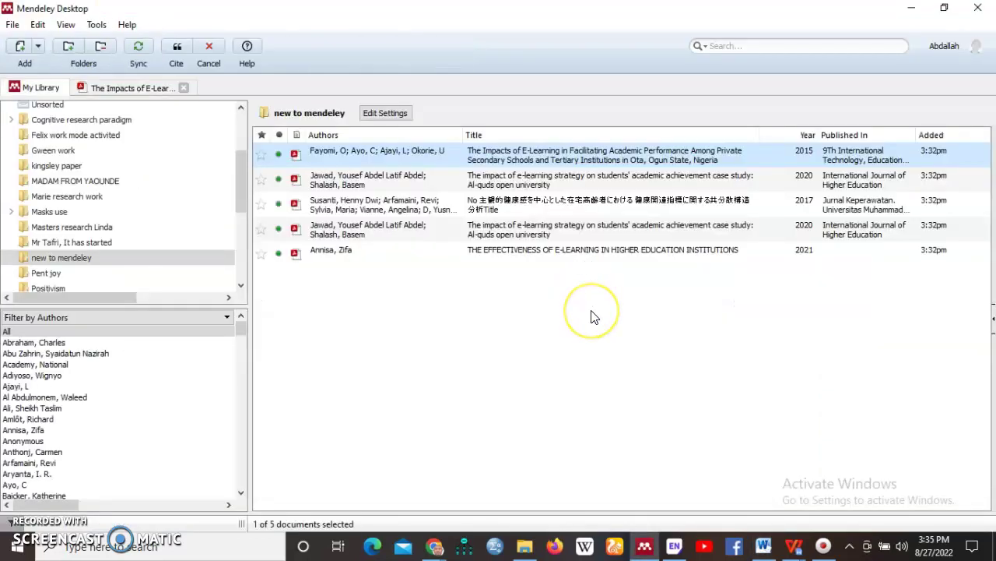
click(467, 157)
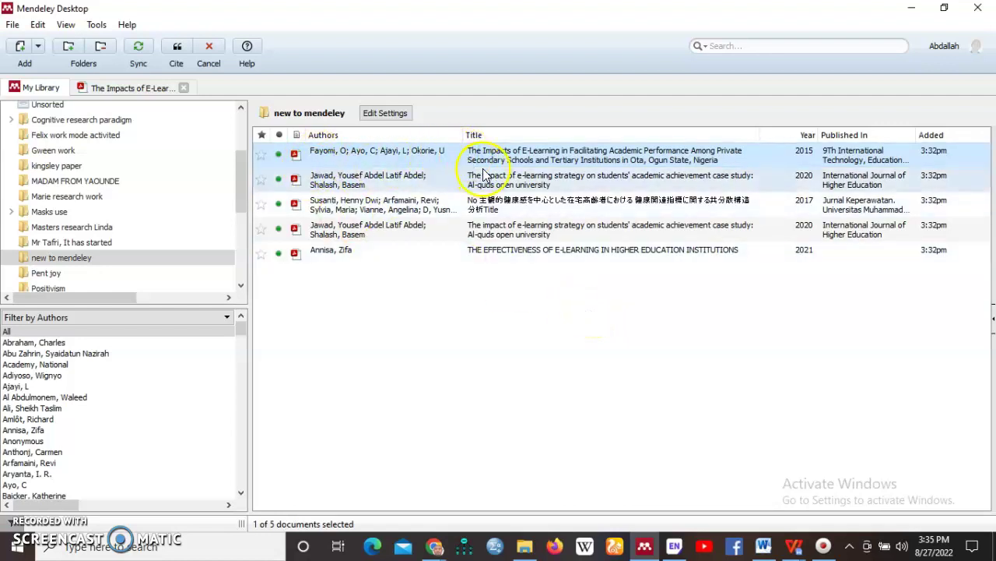
click(488, 152)
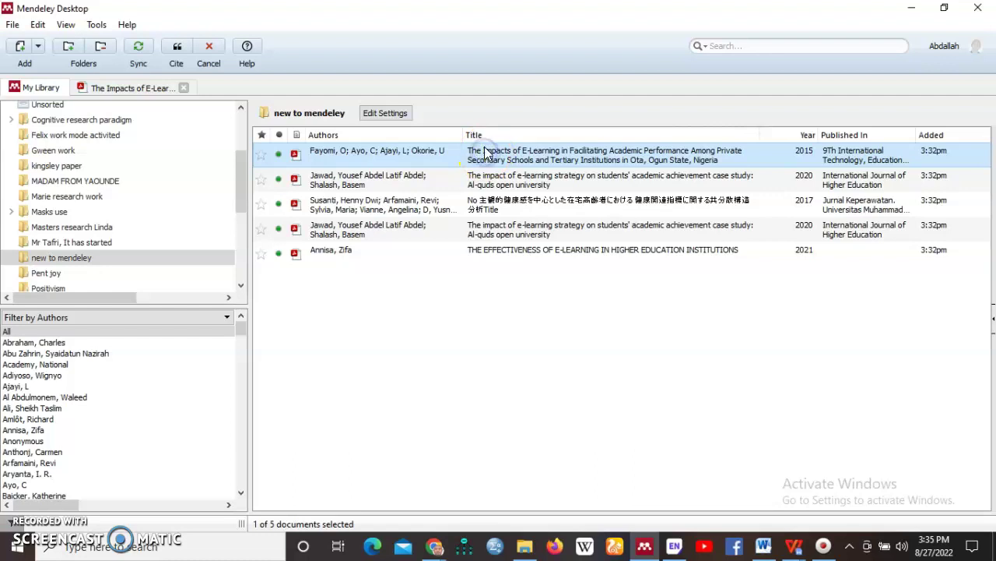
click(177, 52)
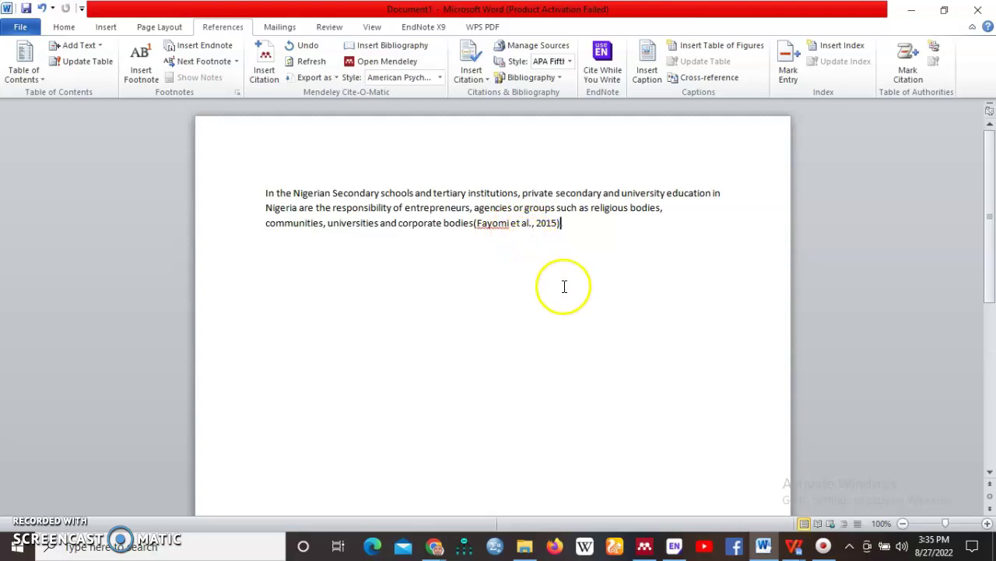
- End the sentence with a period and begin 'Based on the findings of', correcting 'foindings' to 'findings'
click(579, 224)
text(. Based on the foindings of)
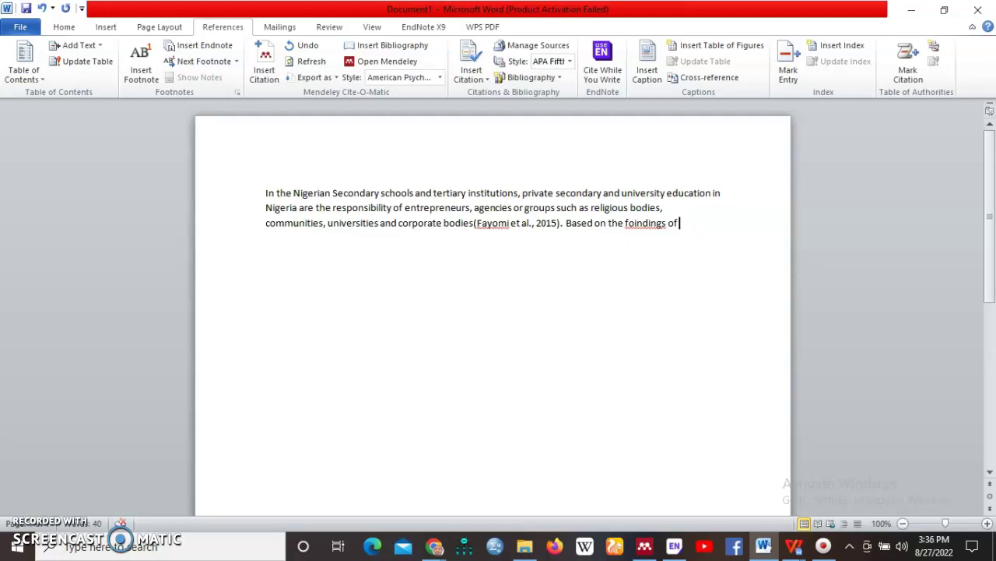
right_click(646, 225)
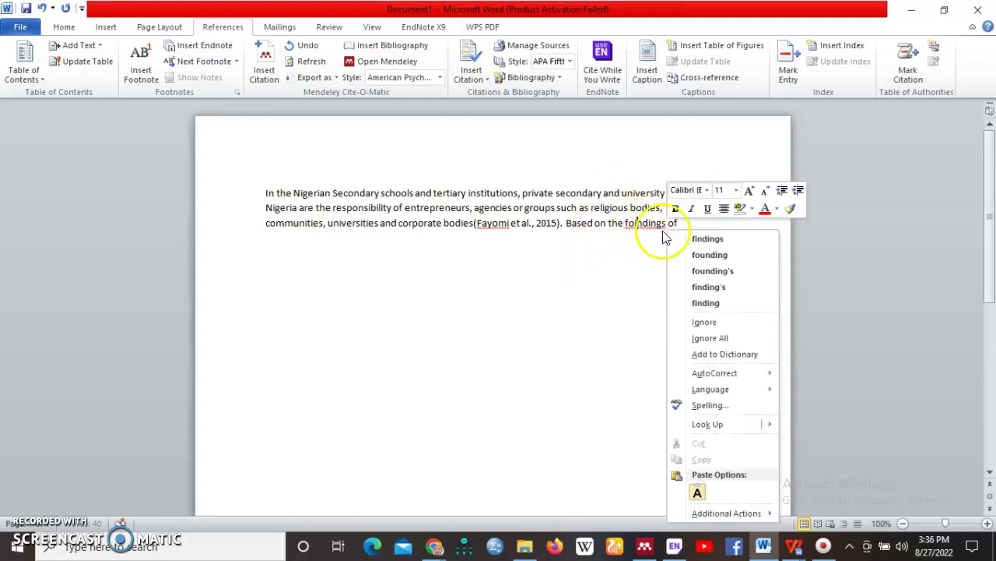
click(693, 239)
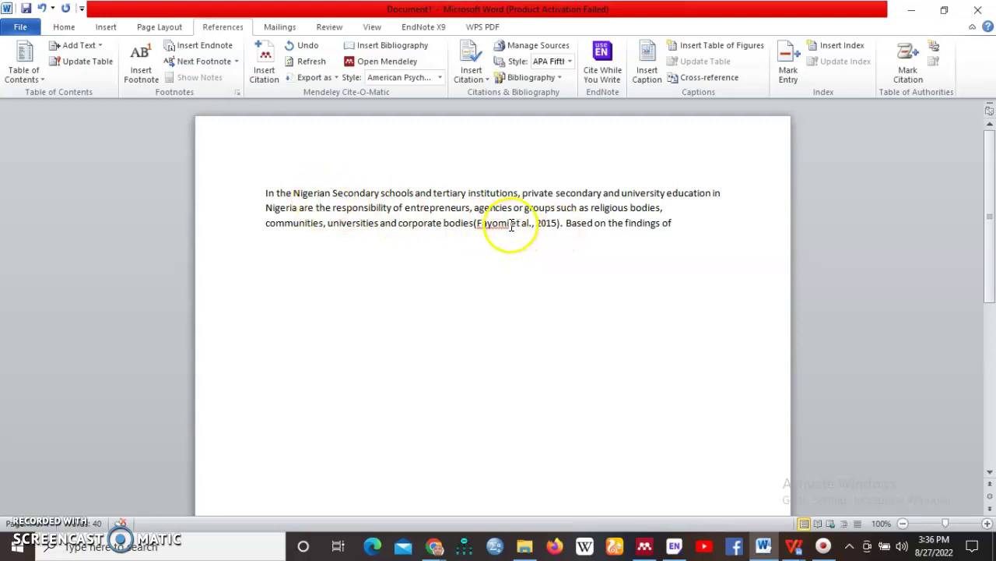
click(698, 224)
- Cite Jawad & Shalash (2020) after 'findings of', then start retyping the paragraph's first word
click(264, 74)
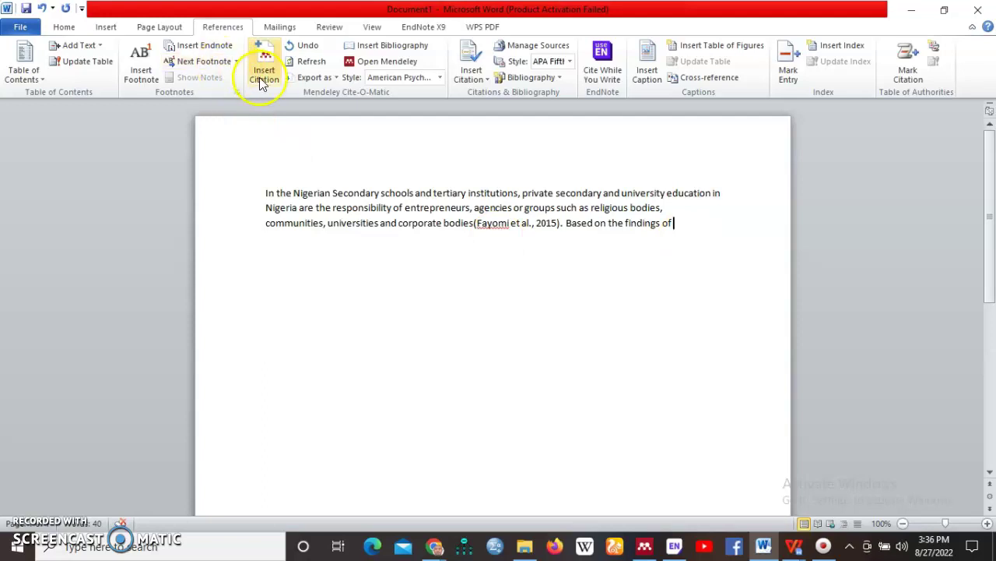
click(791, 265)
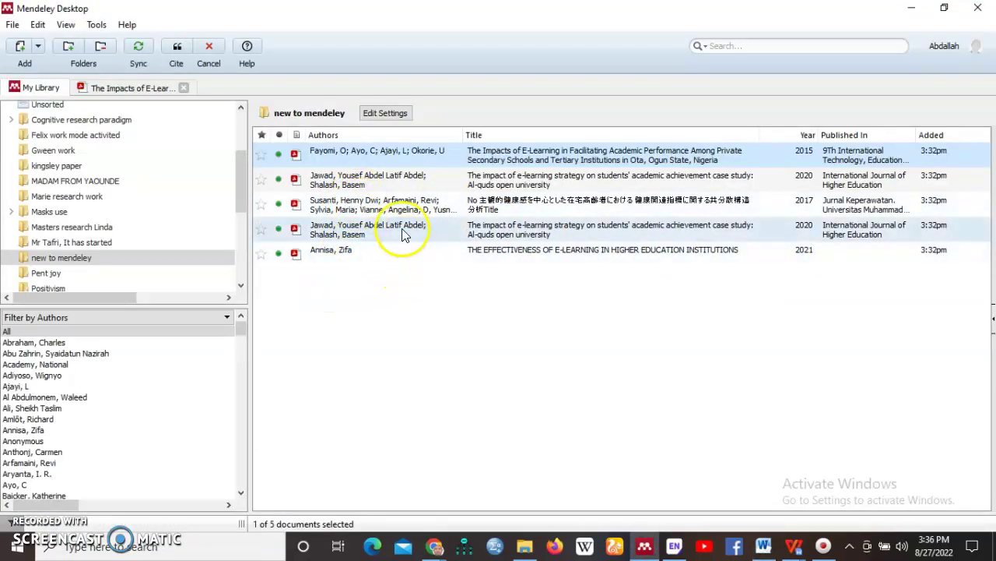
click(372, 184)
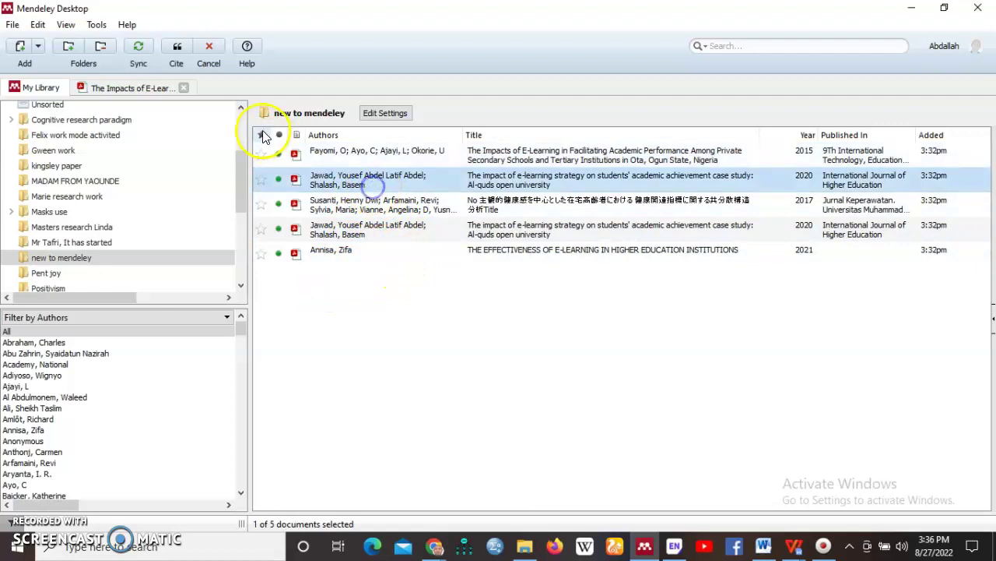
click(177, 48)
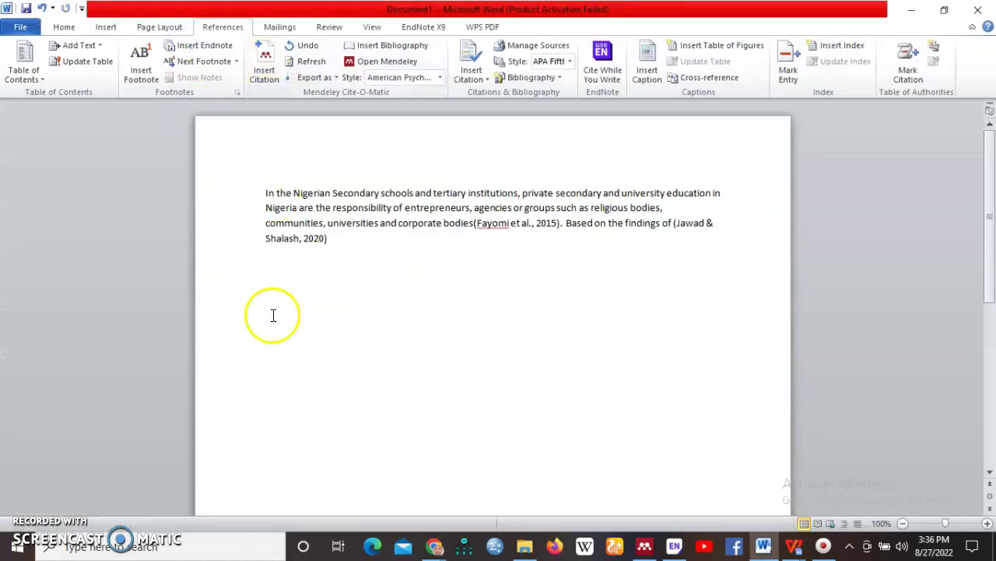
click(265, 195)
text(Accrodin)
text(g)
- Fix the misspelled opening so the paragraph begins 'According to'
key(BackSpace)
key(BackSpace)
key(BackSpace)
key(BackSpace)
key(BackSpace)
key(BackSpace)
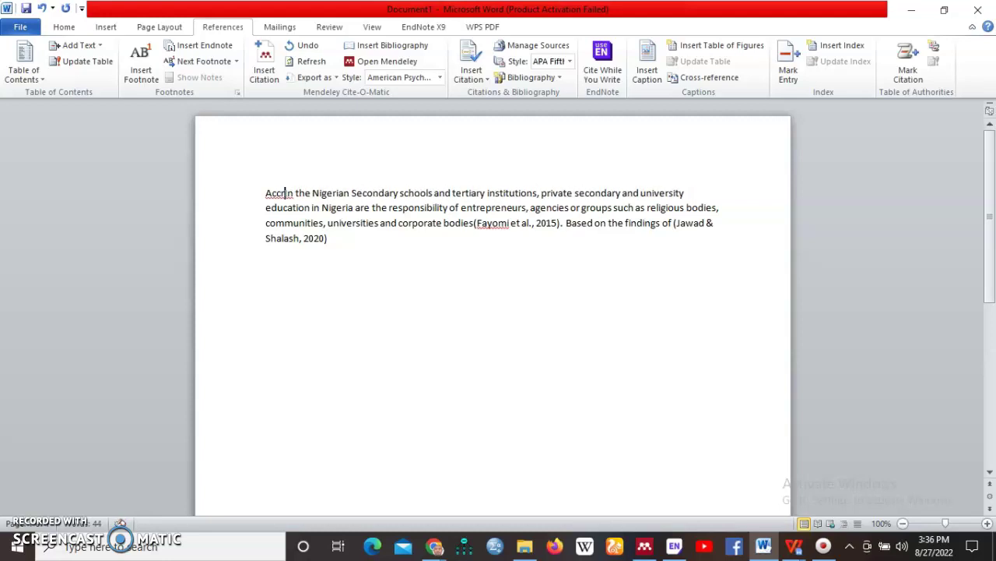
key(BackSpace)
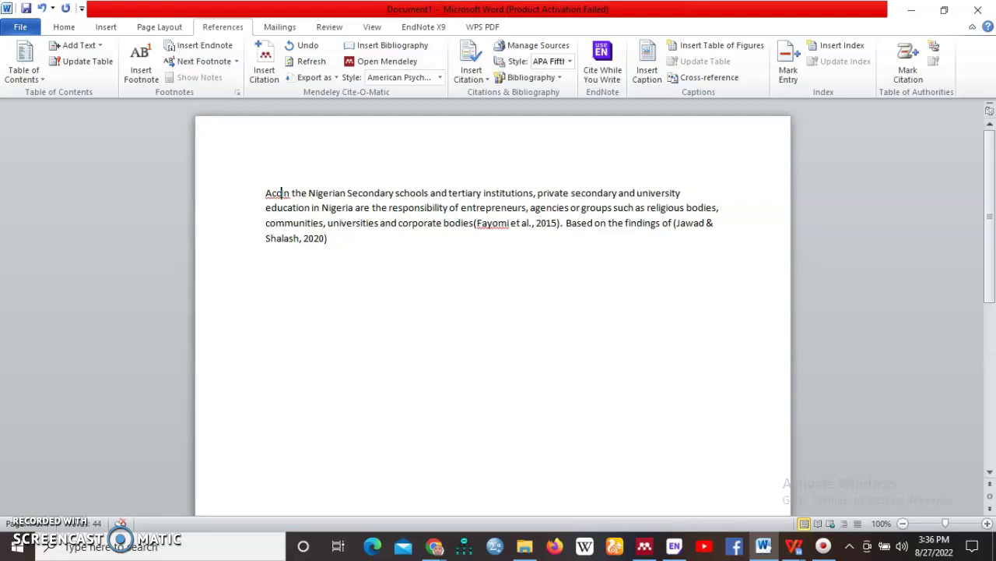
text(ording to)
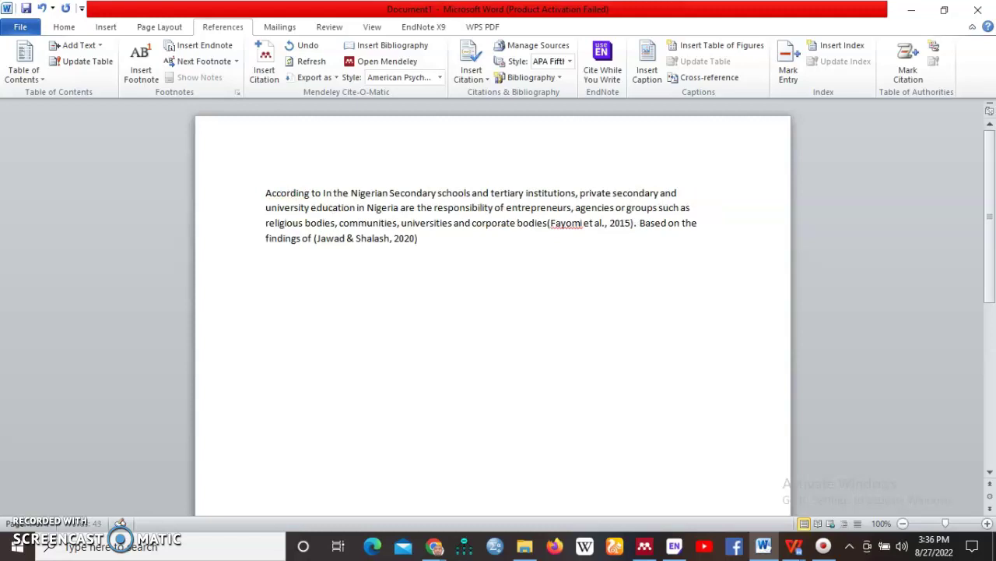
- Insert the Mendeley citation of the Jawad & Shalash (2020) paper after 'According to'
click(264, 62)
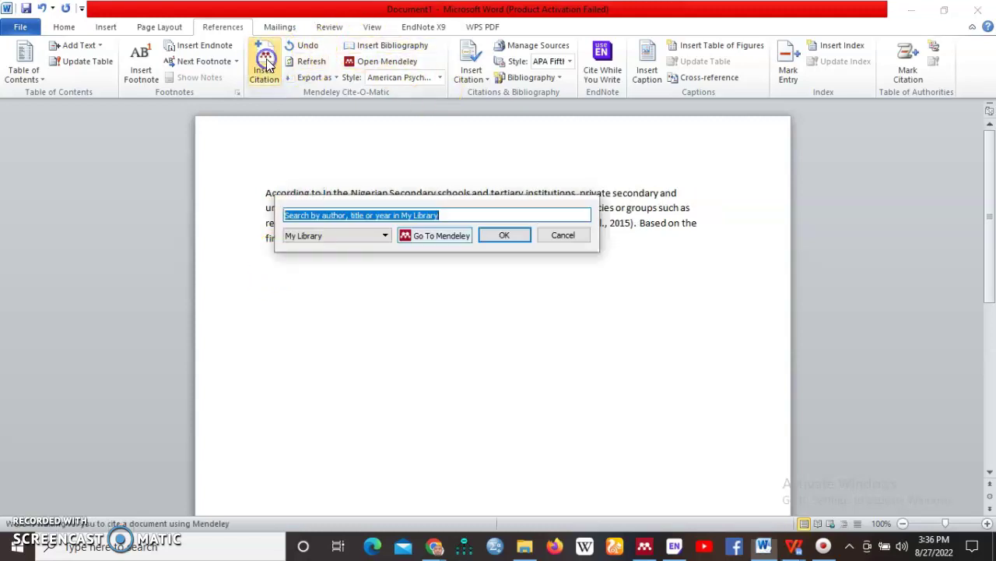
click(438, 235)
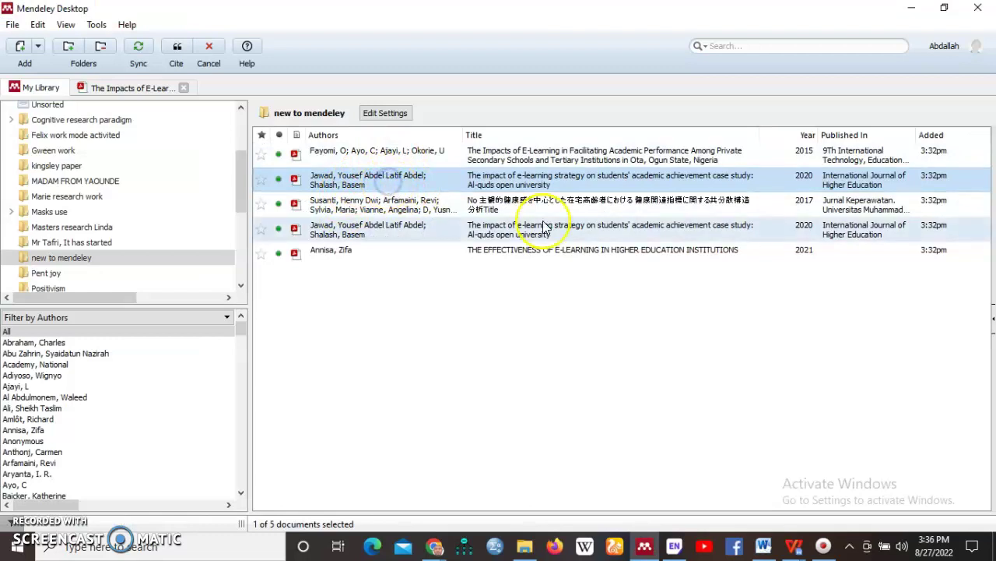
click(177, 47)
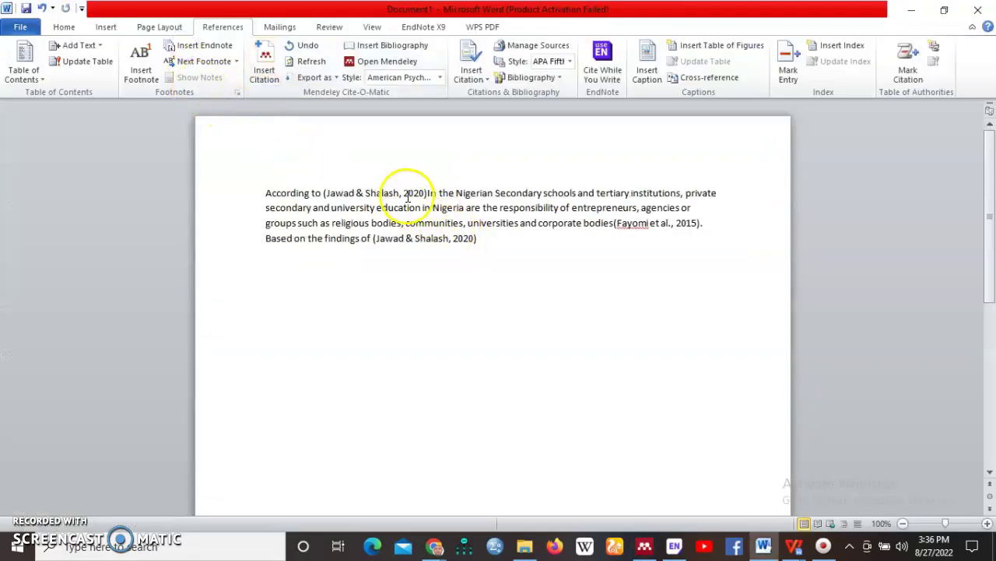
- Edit the opening citation to read 'Jawad and Shalash (2020)', moving the bracket and replacing '&'
click(406, 193)
text(()
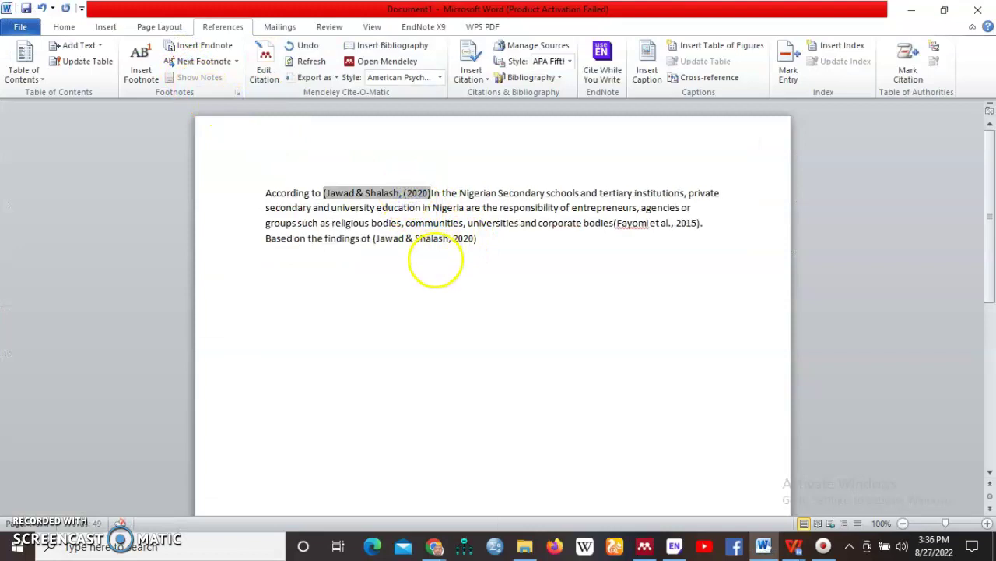
click(325, 193)
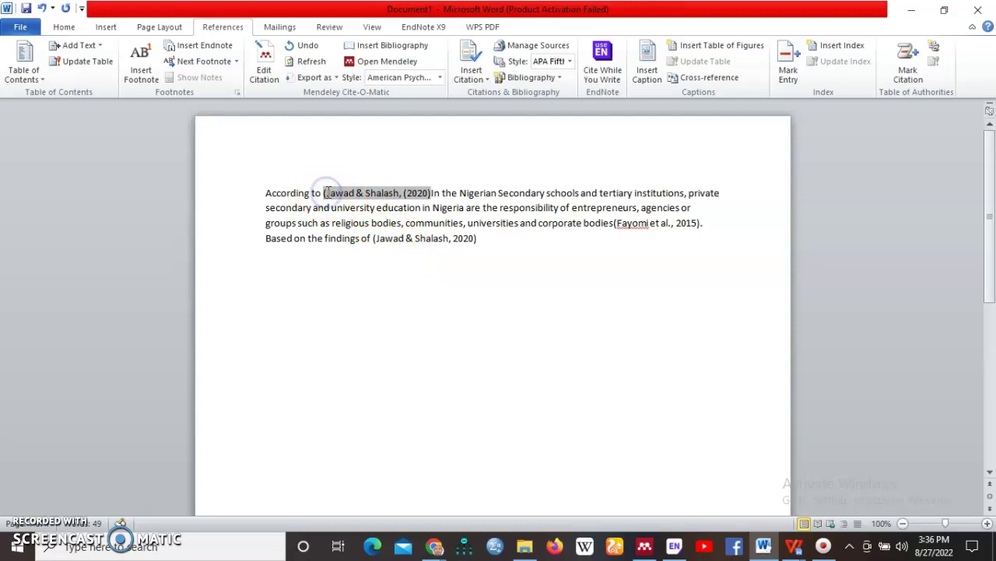
key(BackSpace)
click(345, 193)
click(359, 194)
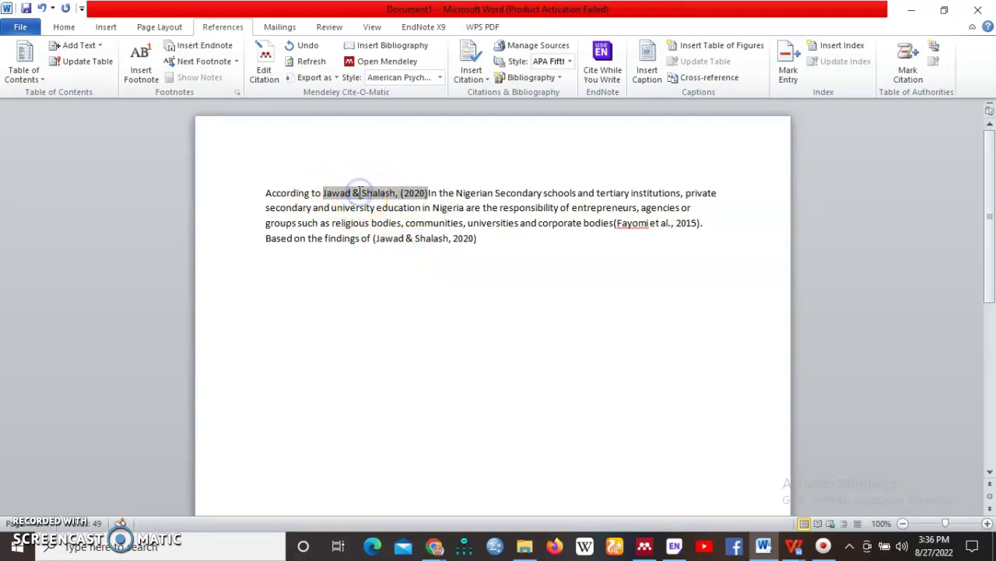
key(BackSpace)
text(and)
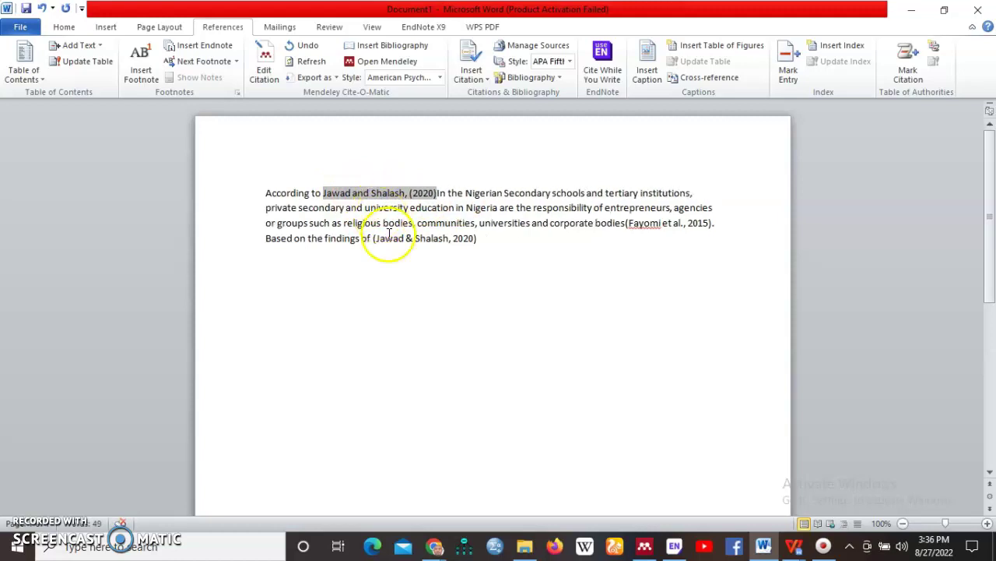
- Keep the manual citation edit and add a comma right after the citation
click(437, 196)
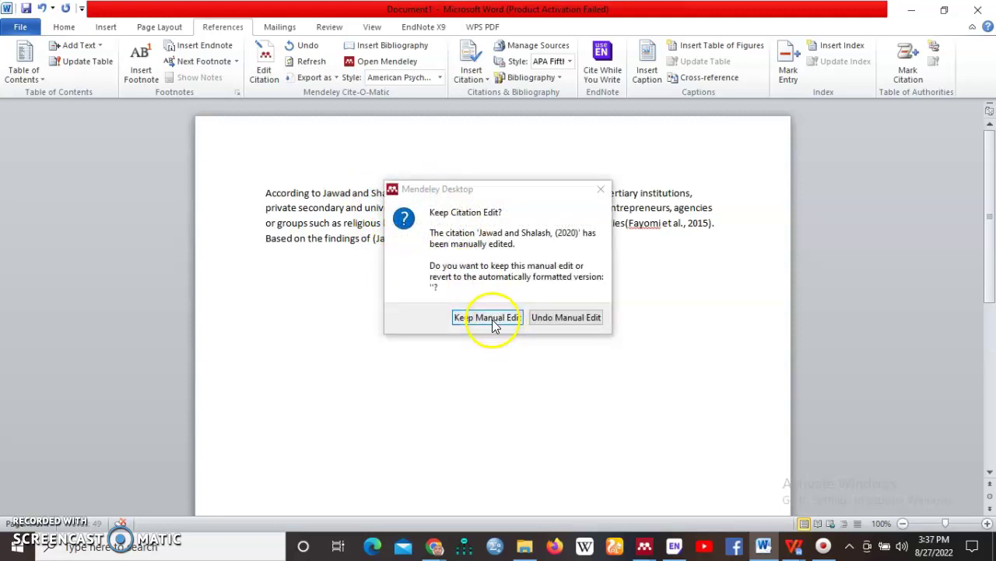
click(492, 318)
click(440, 192)
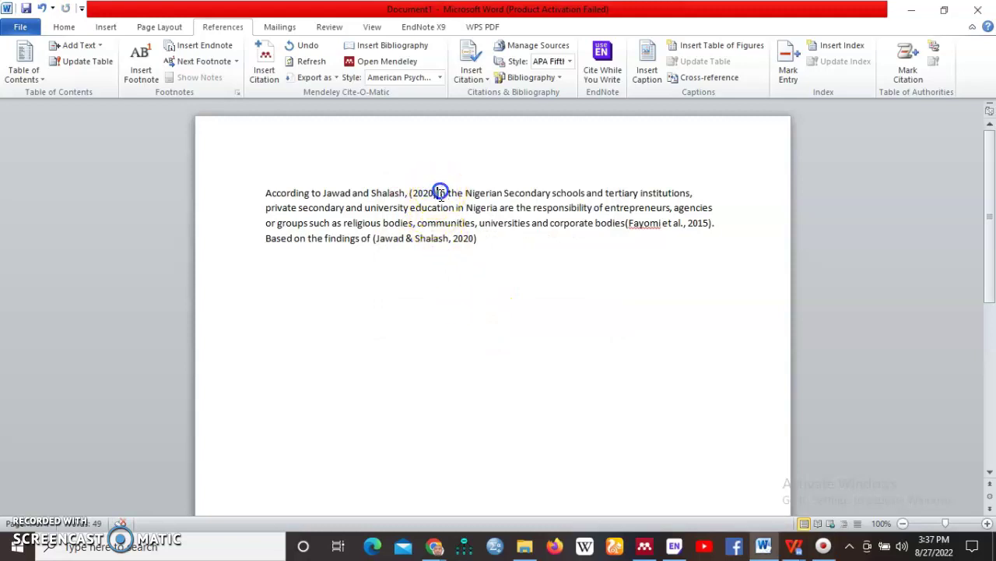
click(436, 193)
click(438, 192)
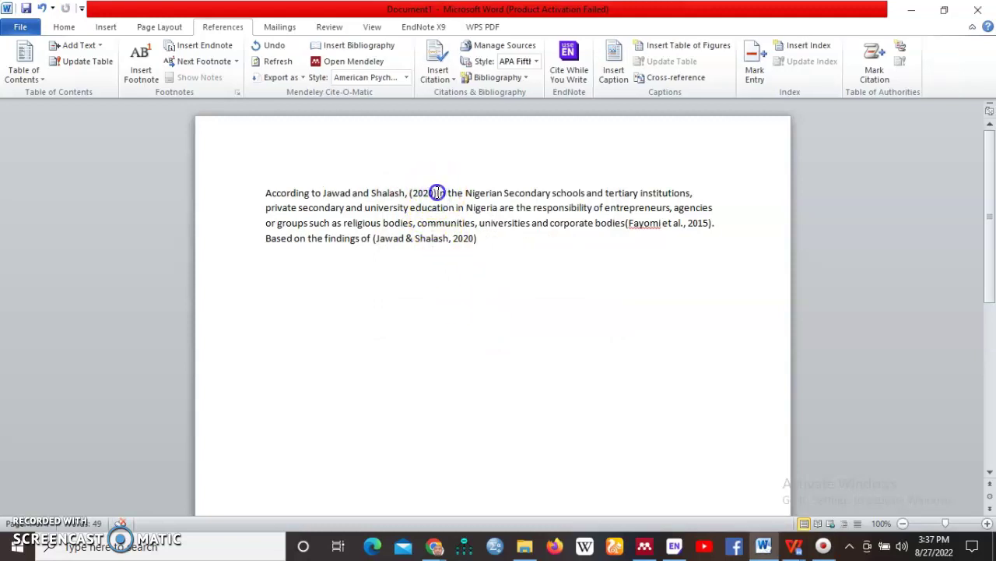
text(,)
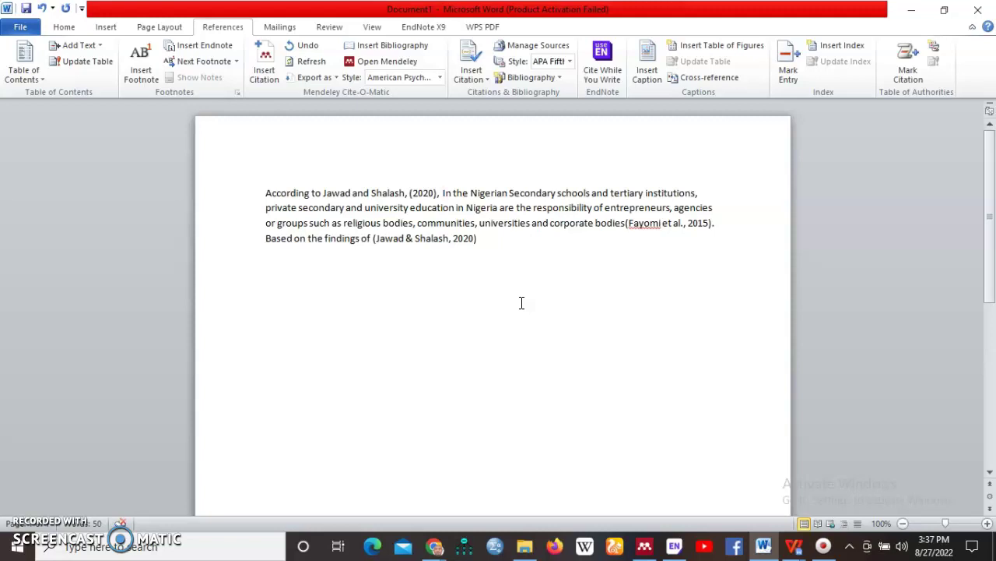
- Insert a page break with Ctrl+Enter below the cited paragraph for the REFERENCES page
click(487, 314)
click(538, 394)
click(518, 251)
click(519, 322)
key(ctrl+Return)
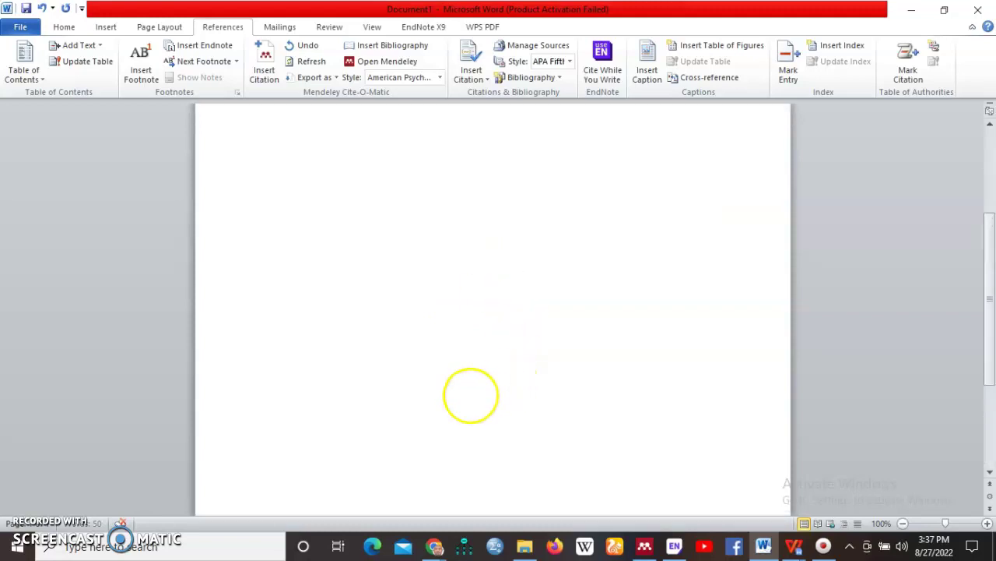
scroll(471, 395, up, 5)
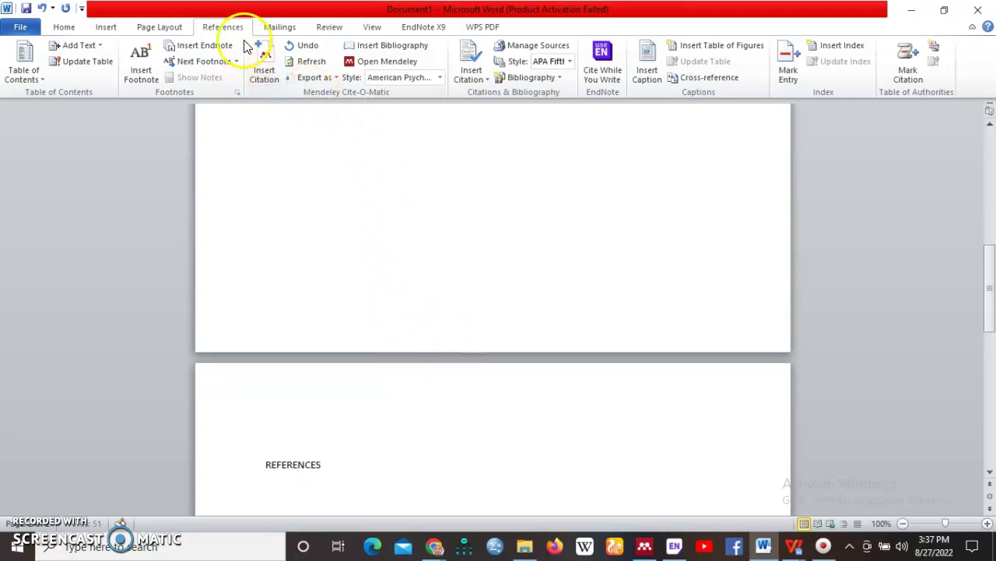
- Insert the Mendeley APA bibliography listing Fayomi et al. (2015) and Jawad & Shalash (2020)
click(397, 45)
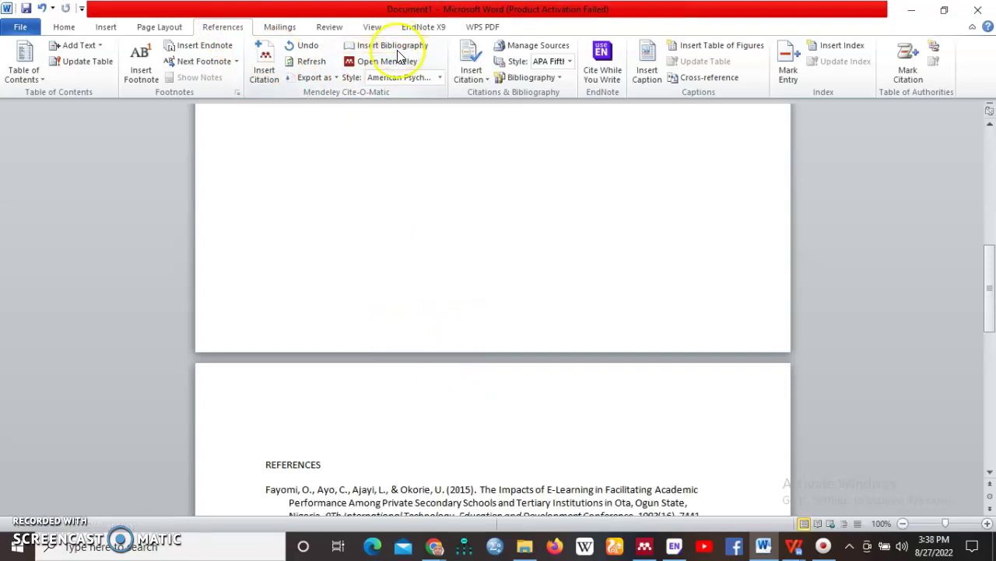
scroll(495, 317, down, 3)
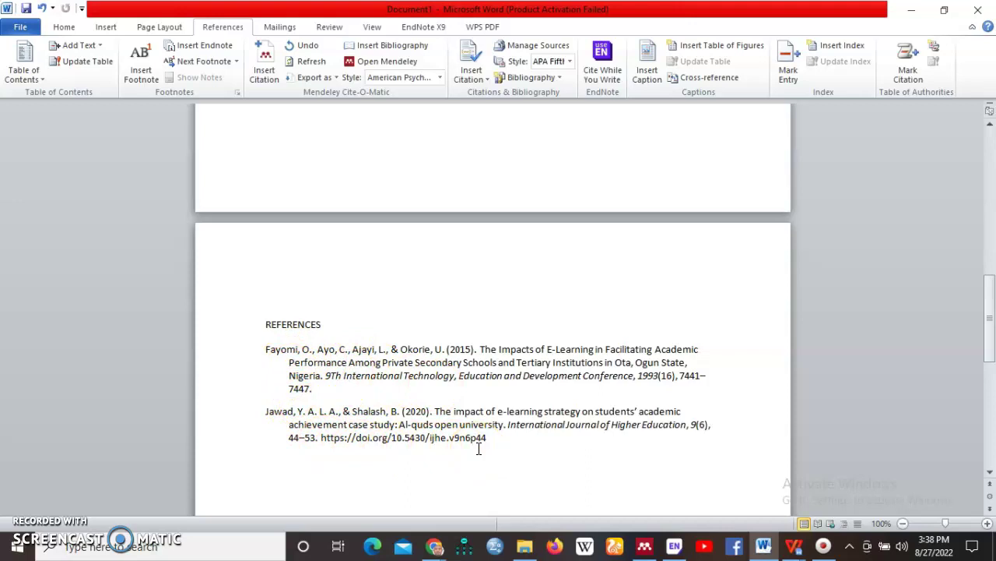
scroll(494, 367, down, 2)
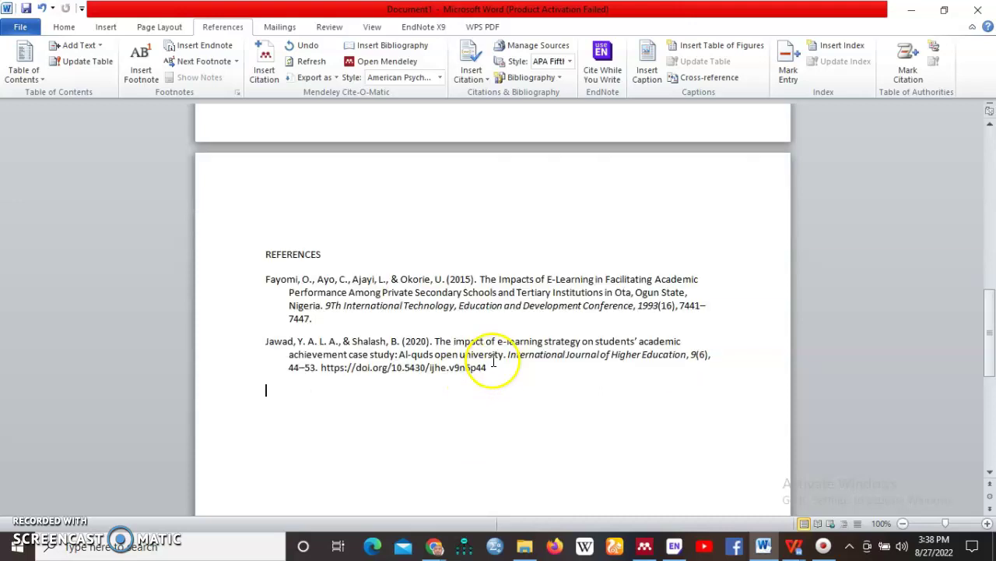
scroll(504, 377, up, 3)
scroll(505, 376, up, 5)
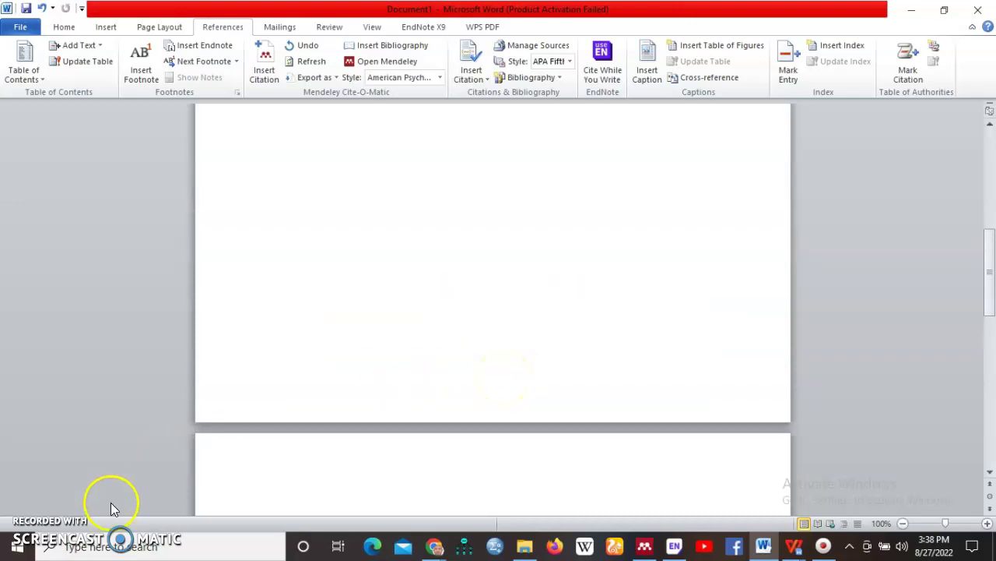
scroll(429, 263, up, 12)
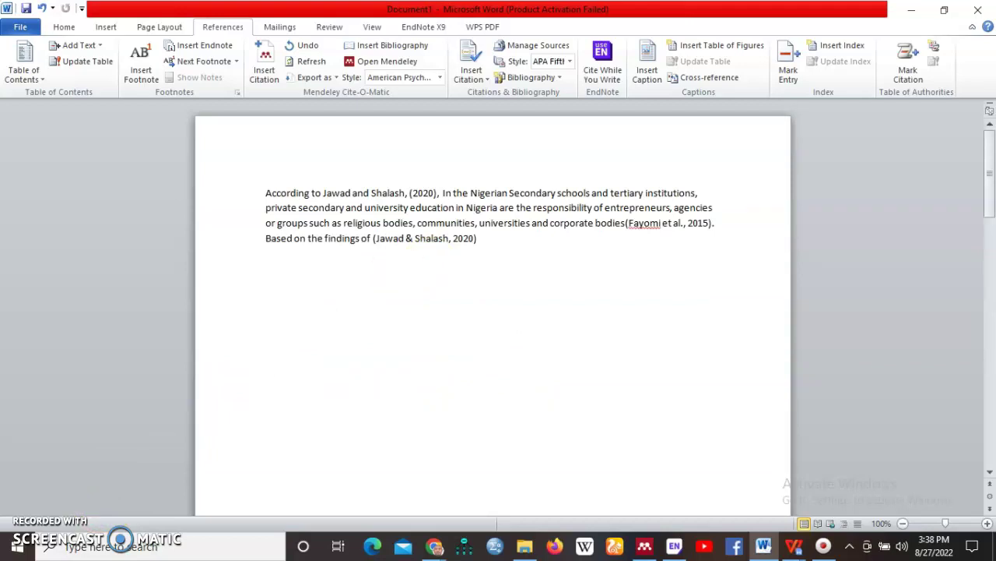
click(21, 548)
click(440, 77)
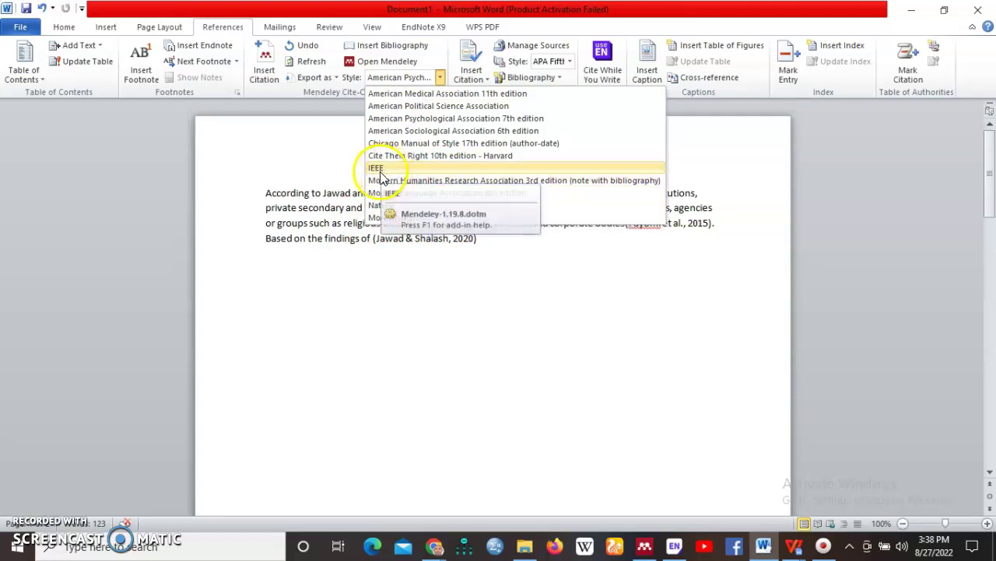
click(306, 373)
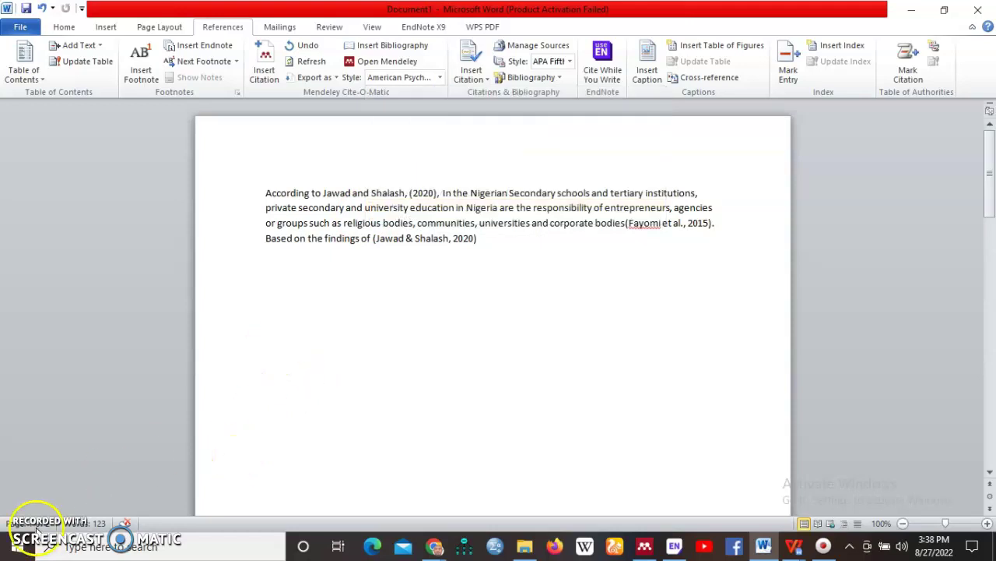